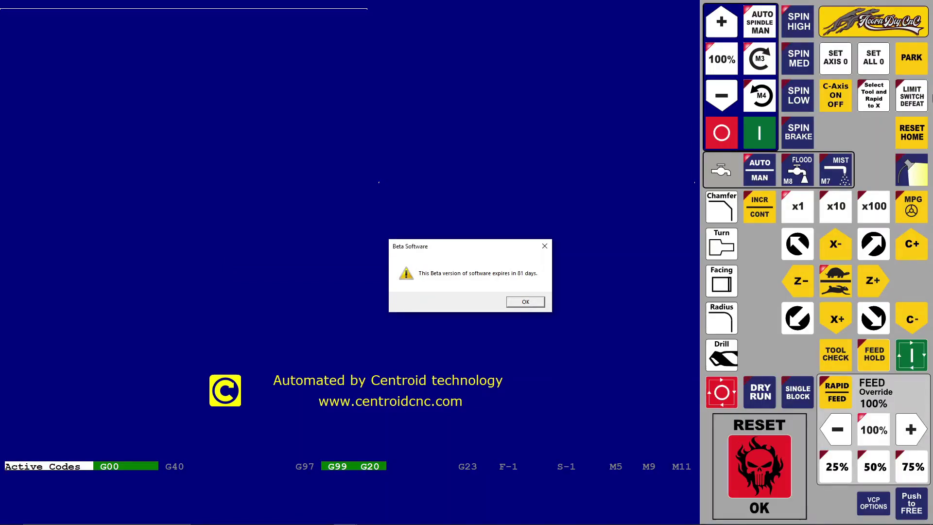
Dismiss the beta expiry notice, trip and clear RESET, then home the X, Z and Y axes.
left_click(521, 304)
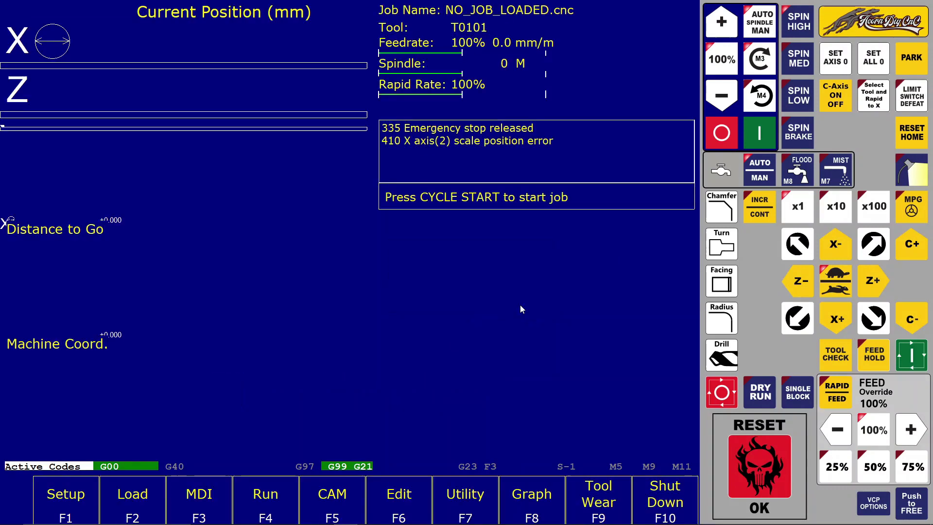
left_click(773, 454)
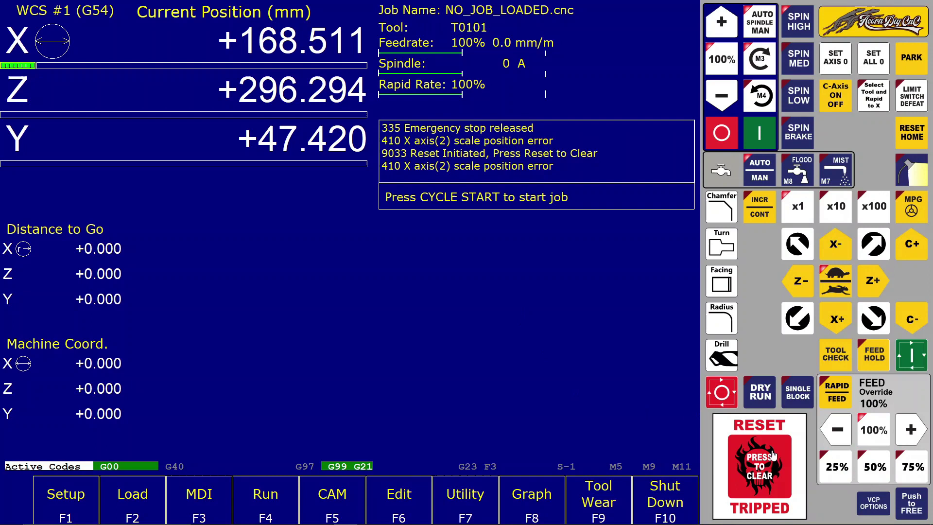
left_click(773, 455)
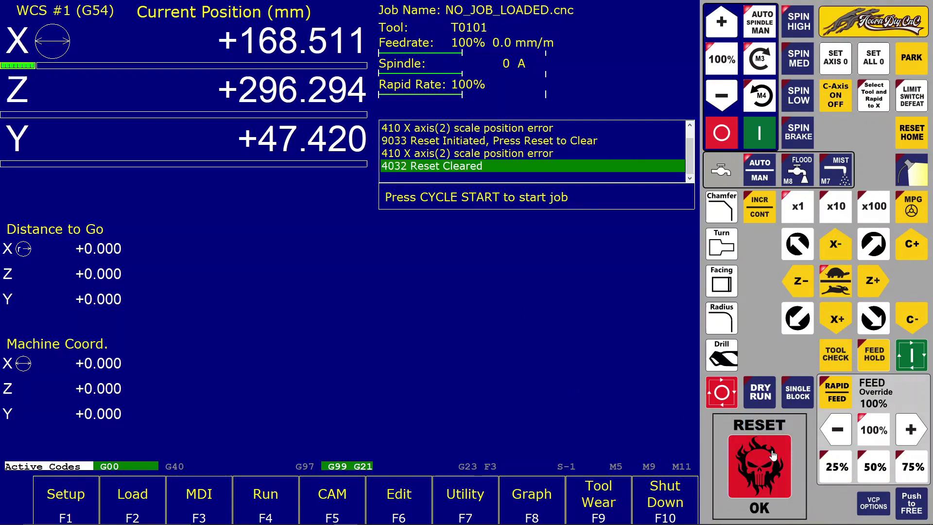
left_click(911, 138)
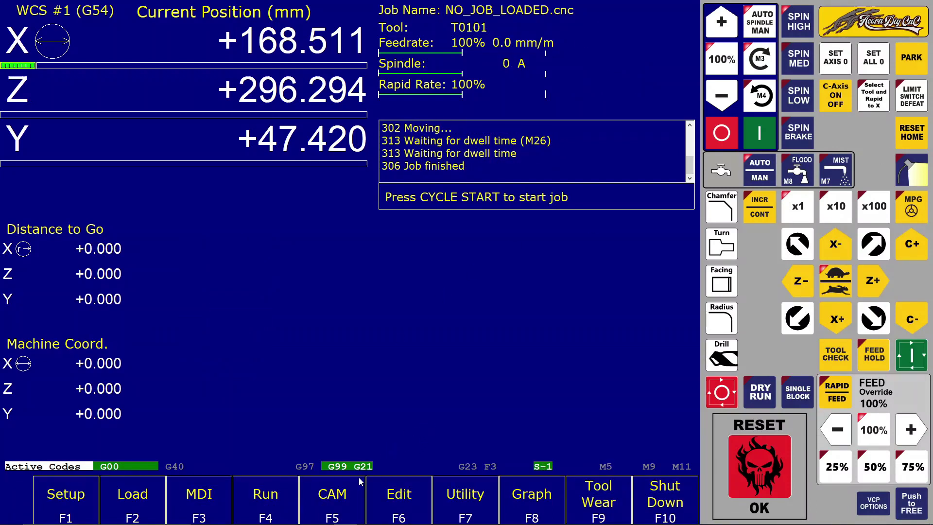
Open the Utility (F7) menu, back out with Esc, then reopen it with F7.
left_click(458, 501)
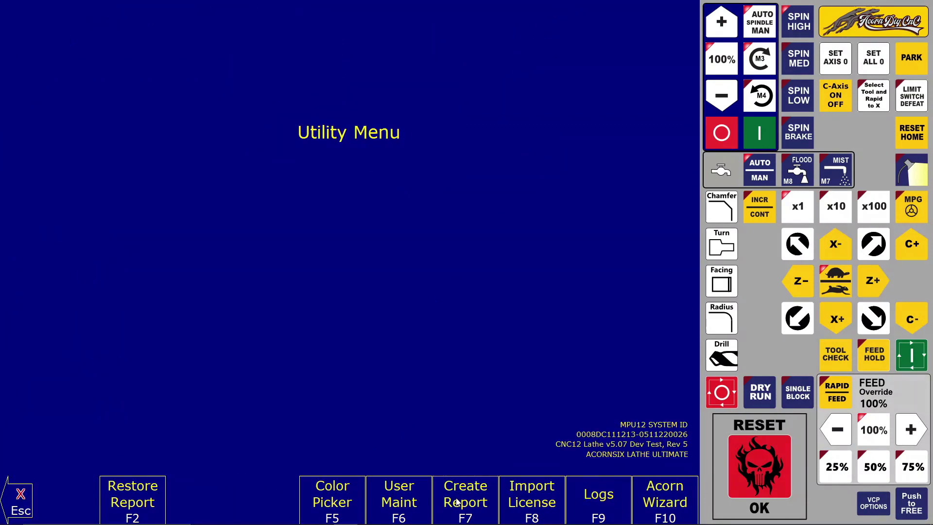
key("Escape")
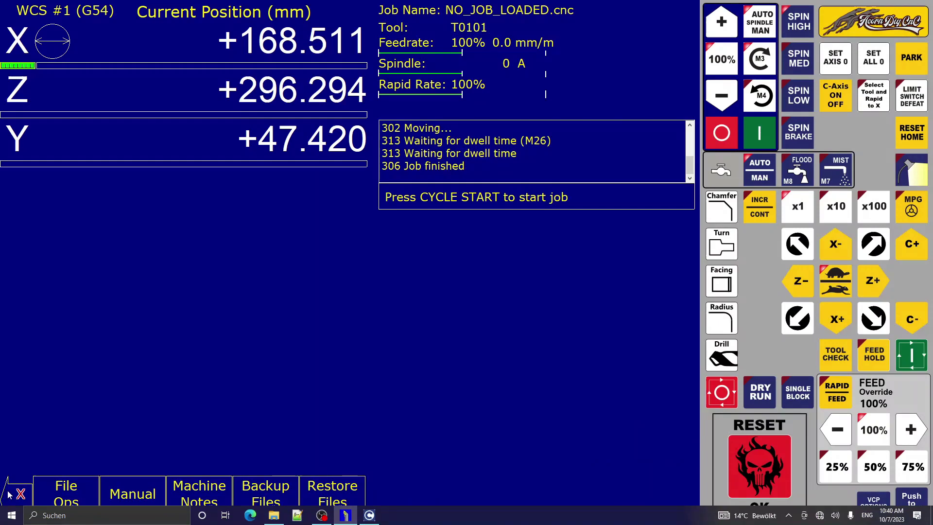
key("F7")
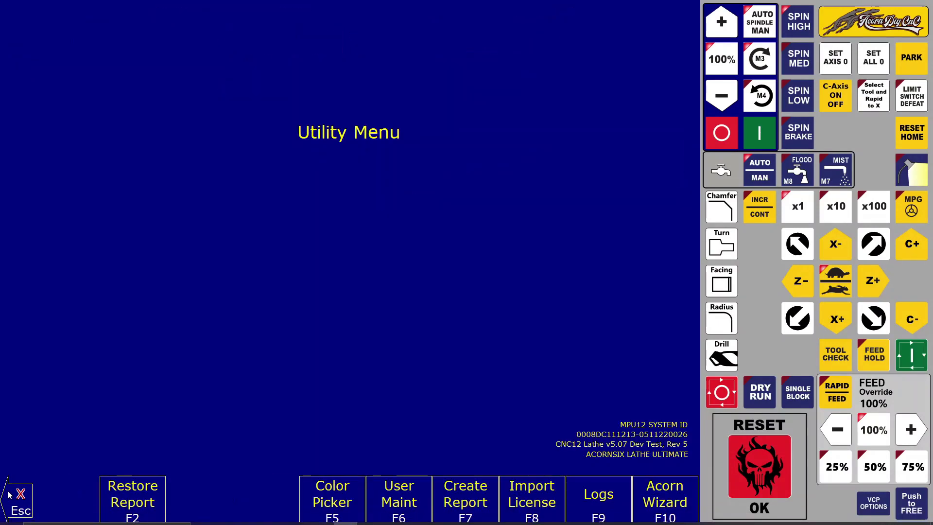
Select the MyDarkness profile in the Color Picker and apply it, restarting CNC12.
left_click(330, 491)
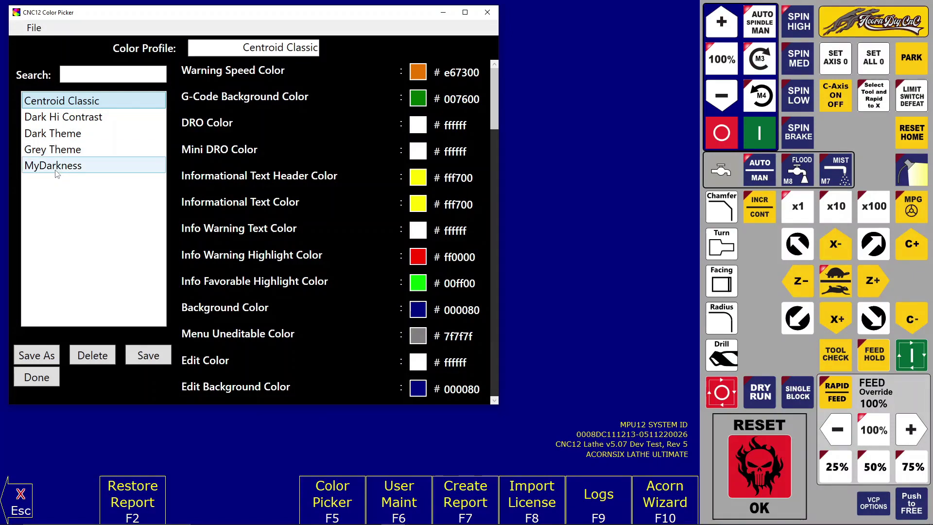
left_click(57, 166)
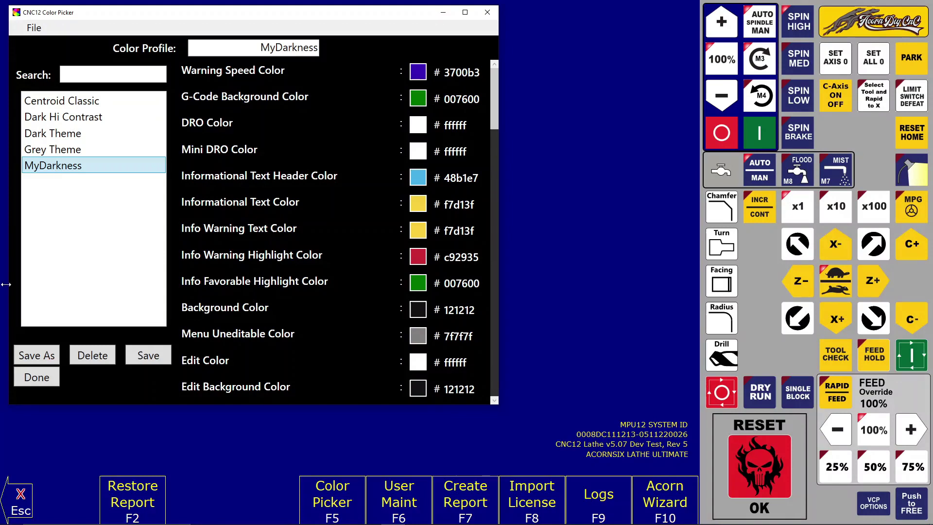
left_click(43, 383)
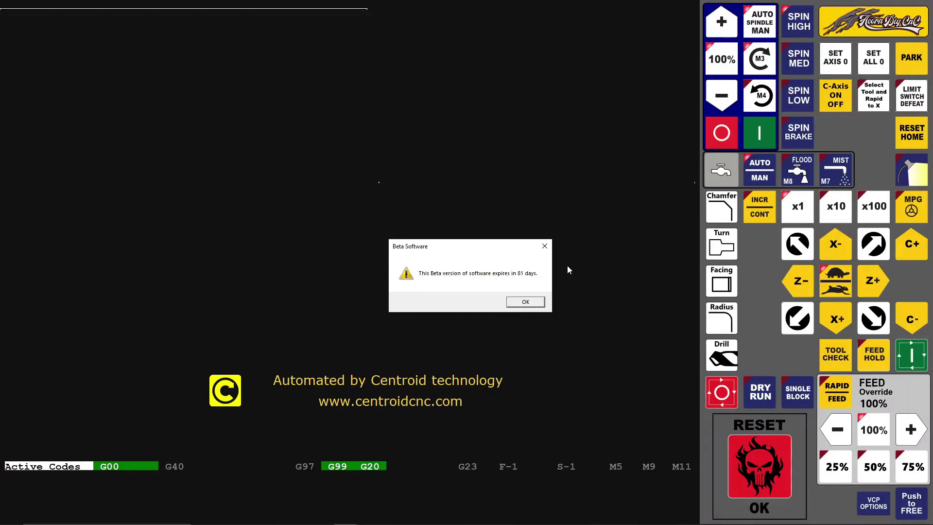
Dismiss the beta notice, trip and clear RESET, and switch the C axis on.
left_click(520, 306)
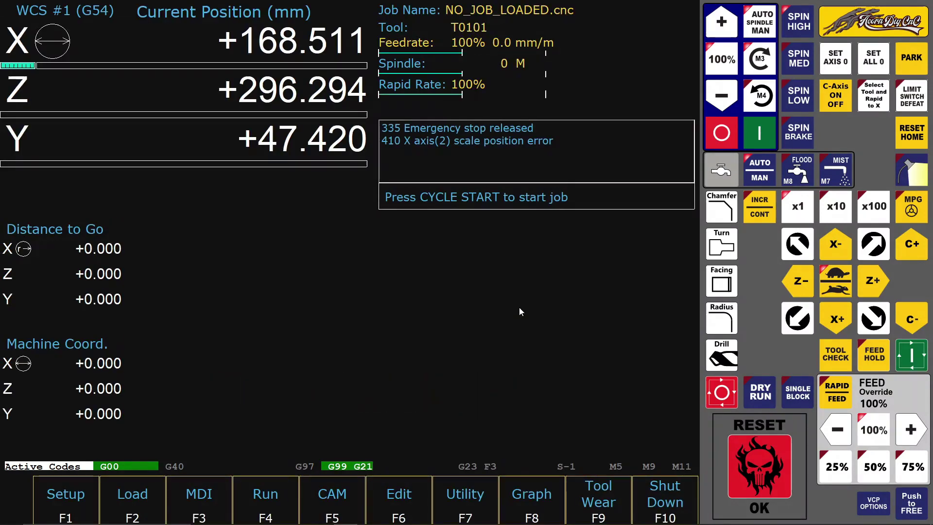
left_click(754, 457)
left_click(755, 456)
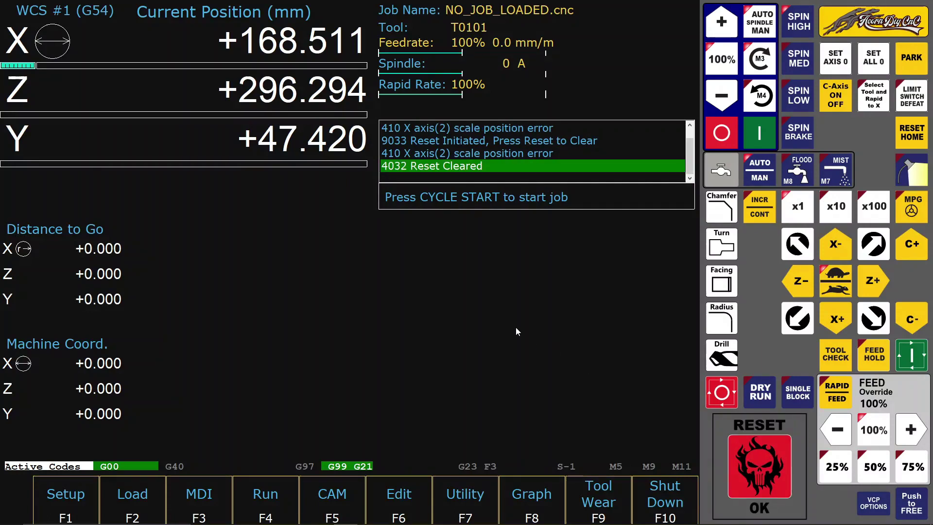
left_click(835, 95)
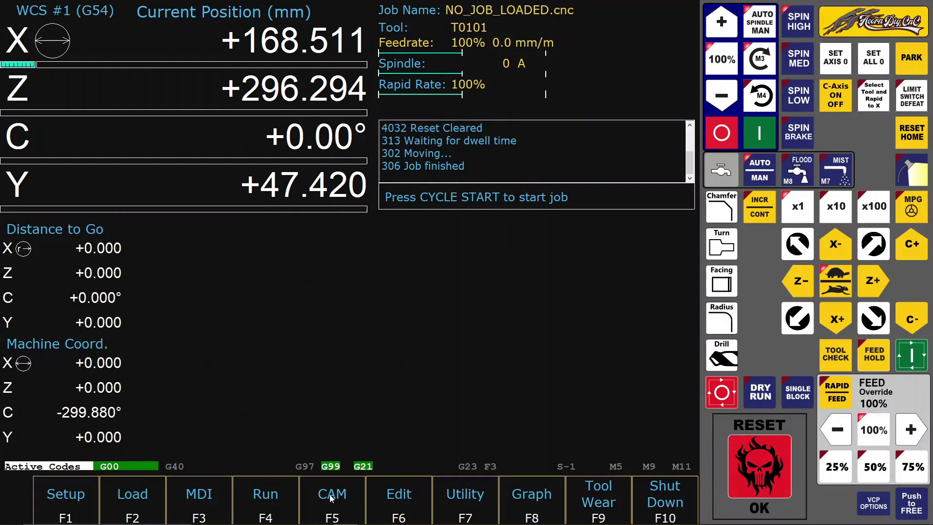
Visit the Run (F4) and Utility (F7) screens, backing out of each to the main screen.
left_click(263, 508)
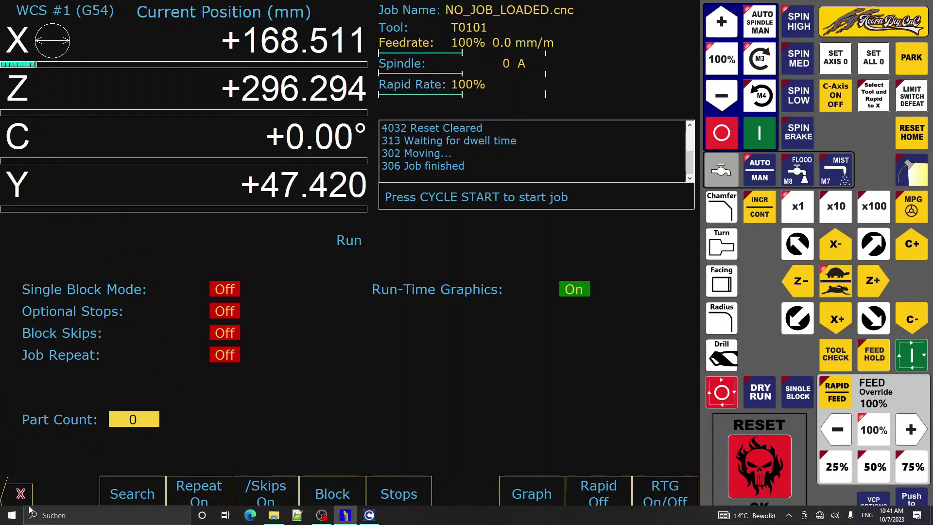
left_click(23, 494)
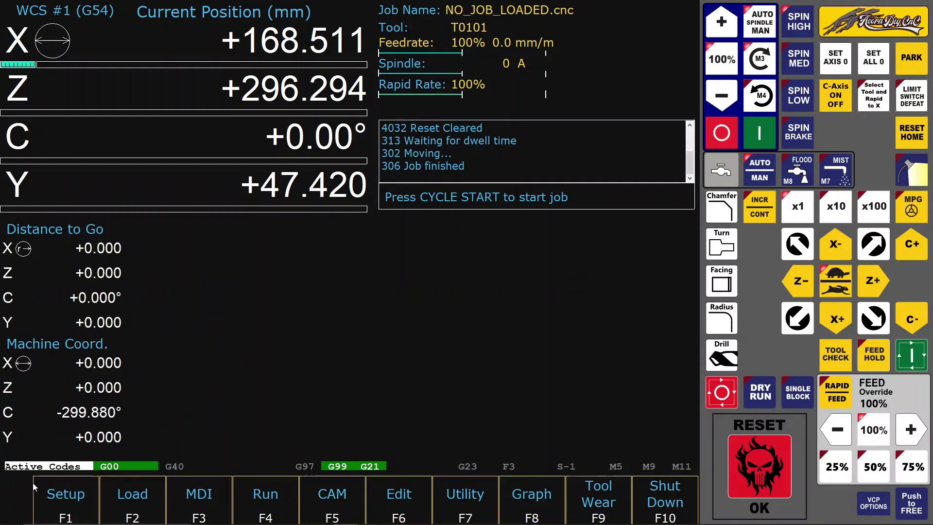
left_click(462, 493)
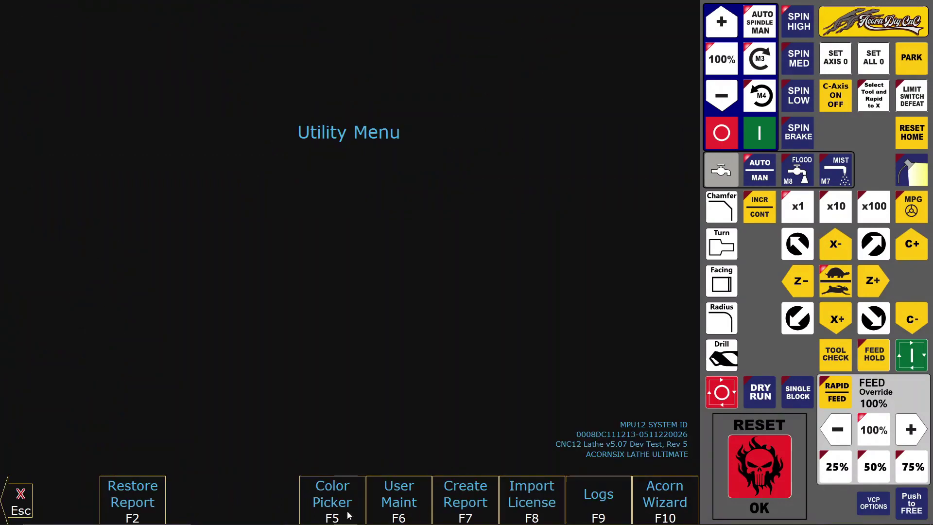
key("Escape")
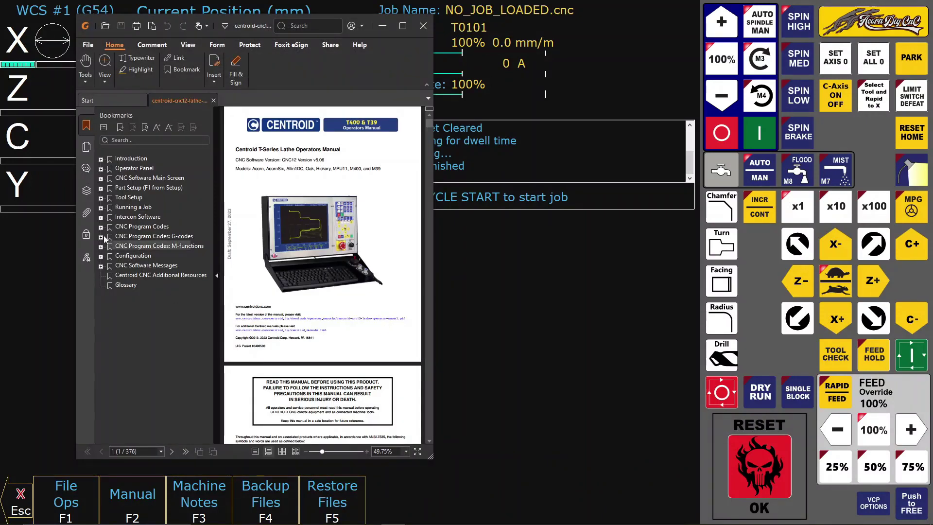
Jump to the manual's G28 section, enlarge the Foxit window and fit pages to width.
left_click(101, 237)
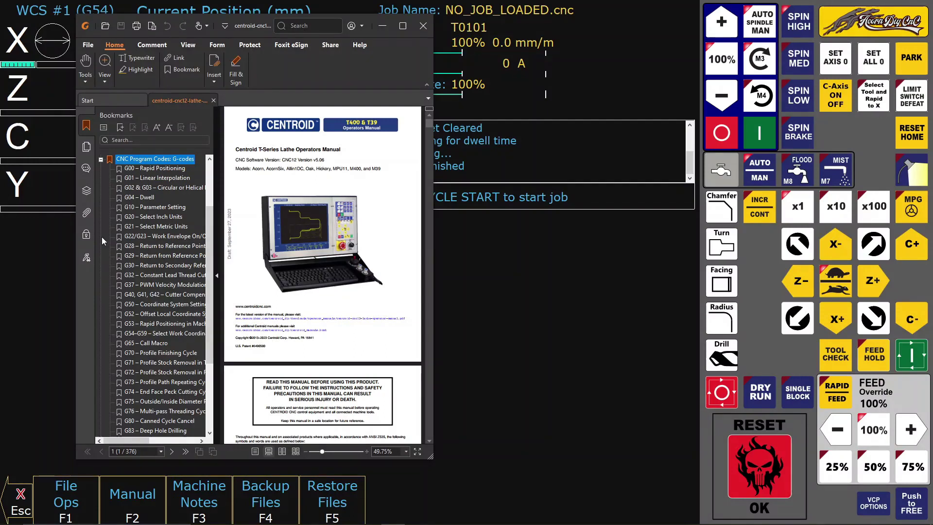
left_click(127, 247)
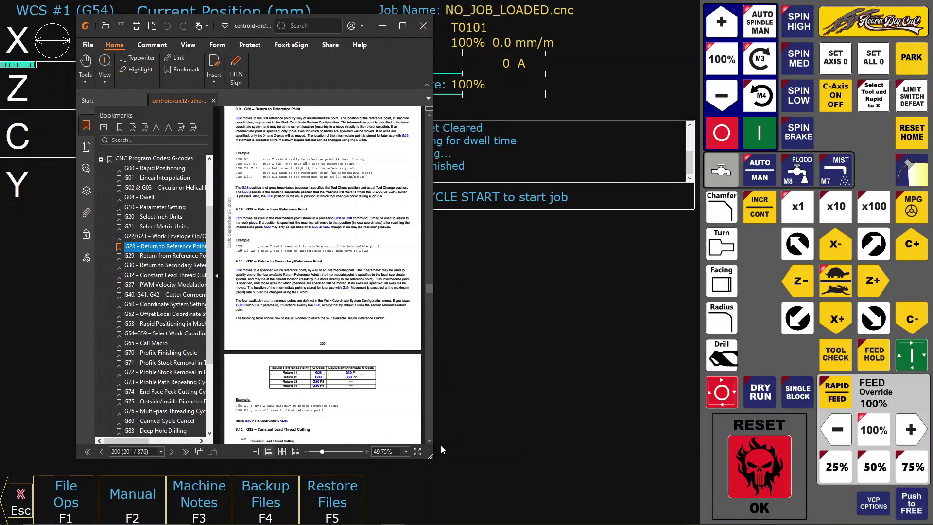
left_click_drag(432, 460, 768, 471)
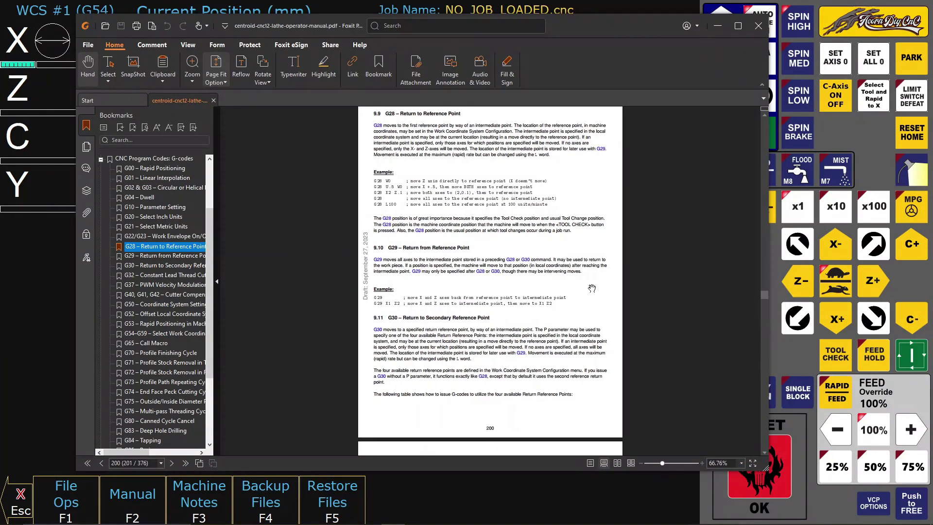
left_click(217, 81)
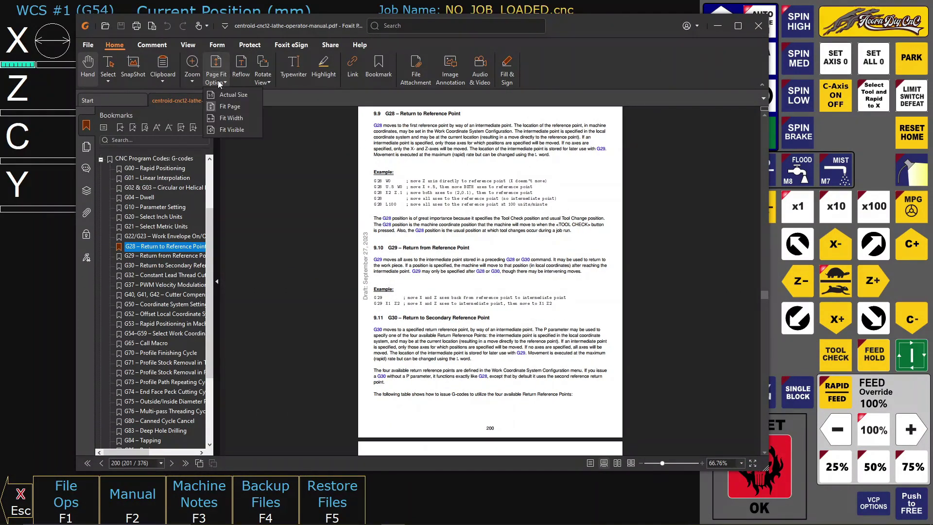
left_click(220, 119)
Go to the Tool Geometry Offset Library section under the Tool Setup bookmarks.
scroll(475, 253, "down", 3)
scroll(477, 252, "up", 9)
scroll(476, 252, "up", 9)
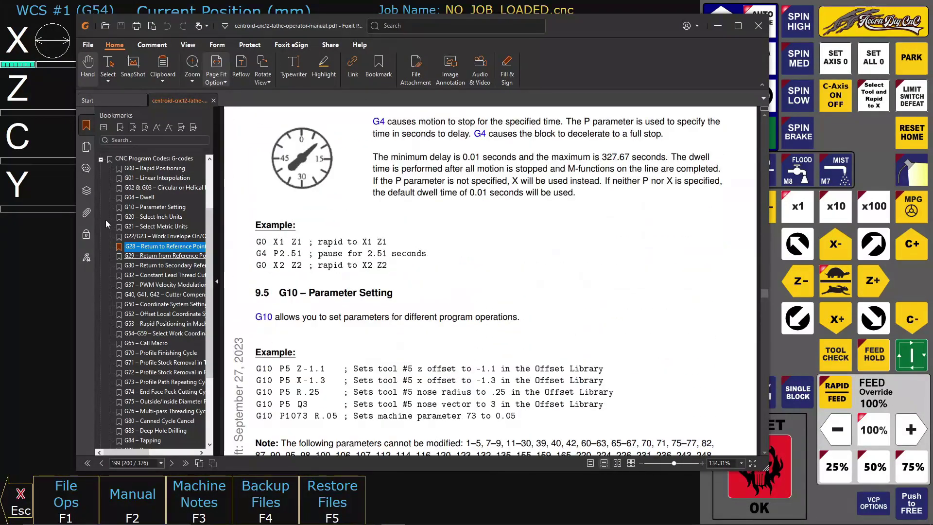
scroll(146, 218, "up", 3)
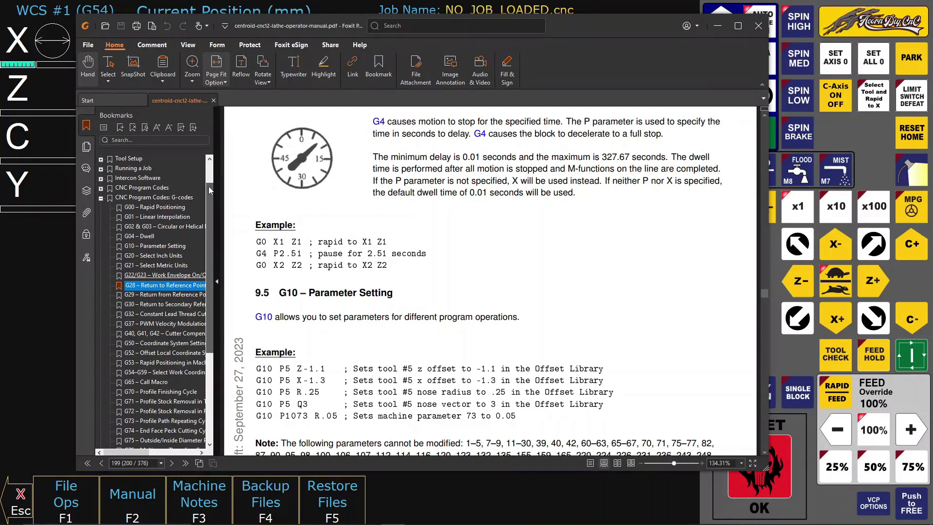
left_click(101, 198)
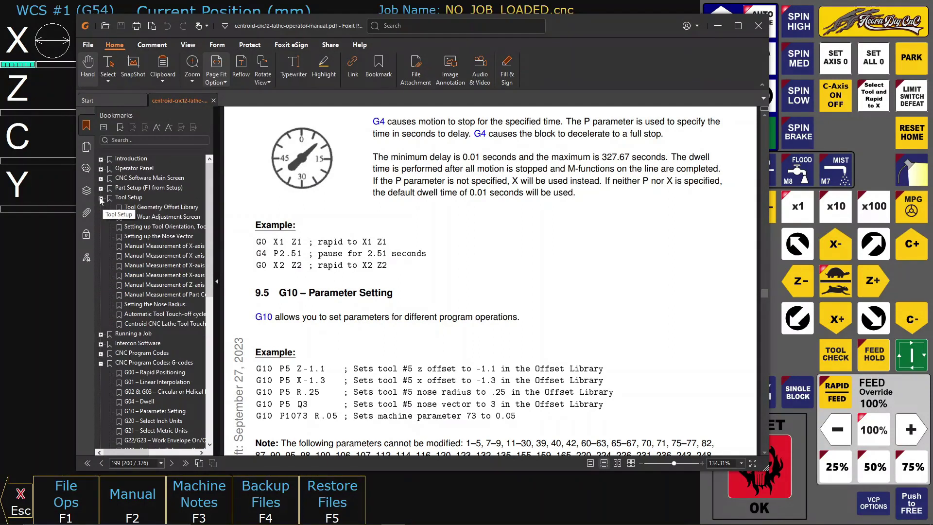
left_click(148, 208)
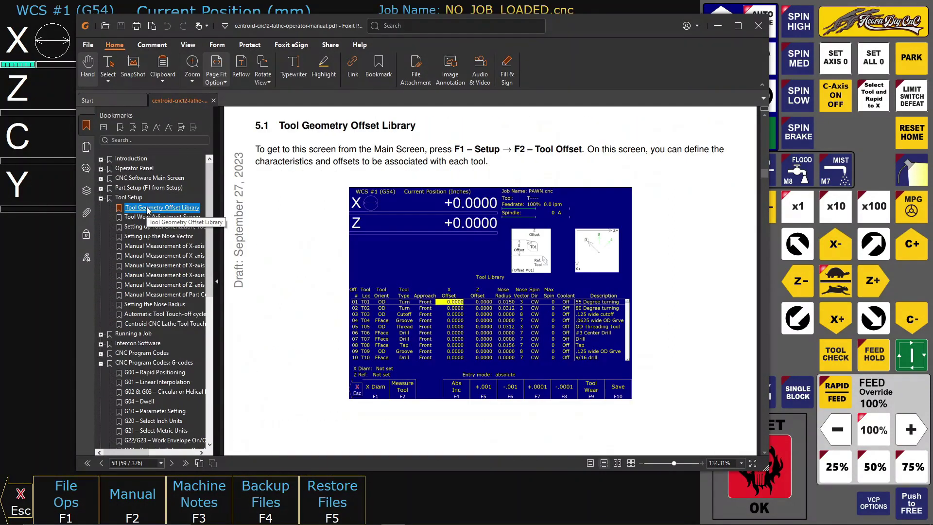
scroll(496, 243, "down", 10)
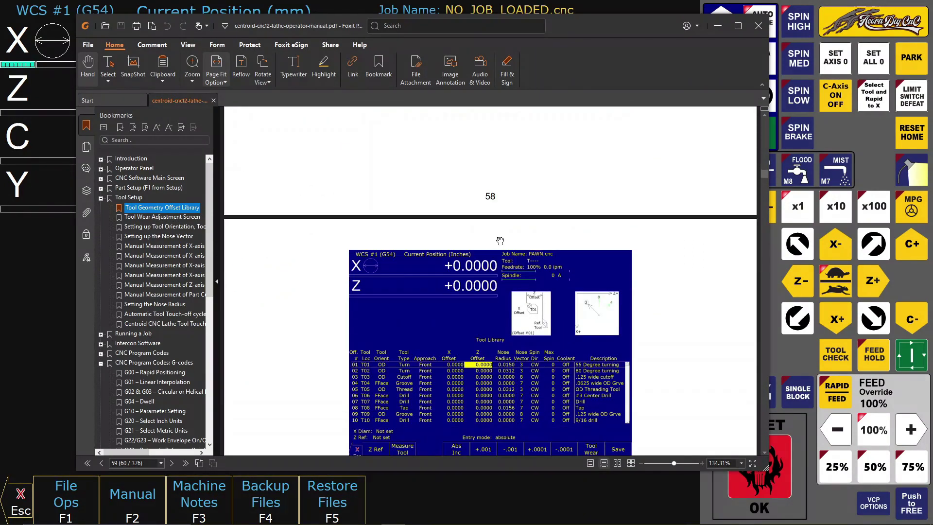
Close the manual, open the Bolt part in the editor, and modify line 0010.
left_click(758, 26)
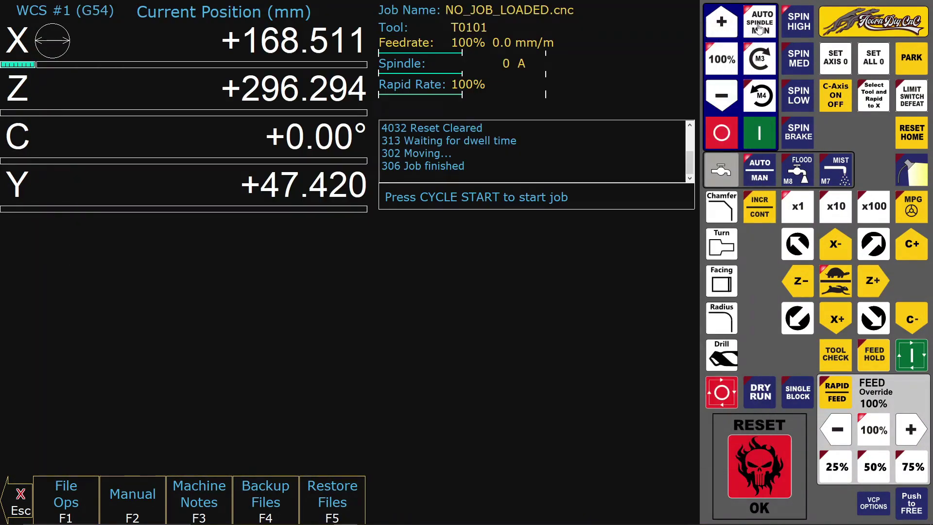
left_click(15, 497)
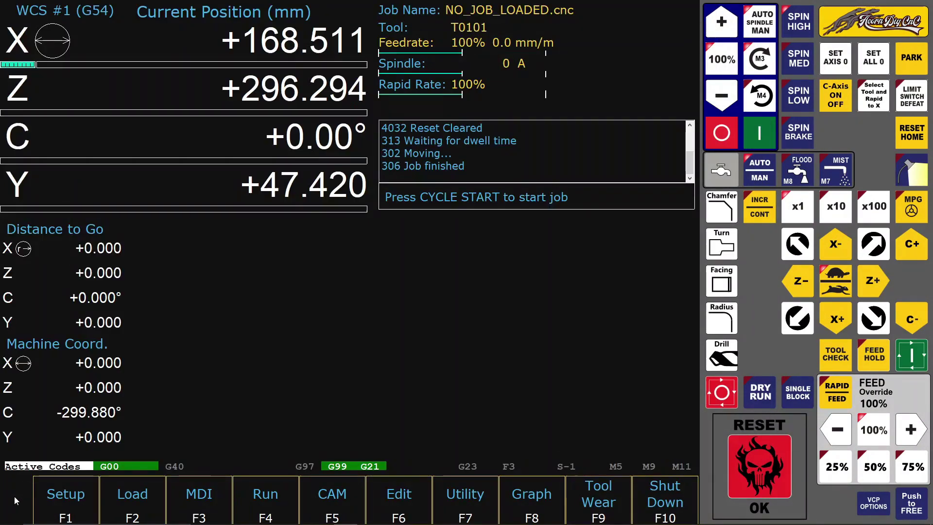
left_click(339, 504)
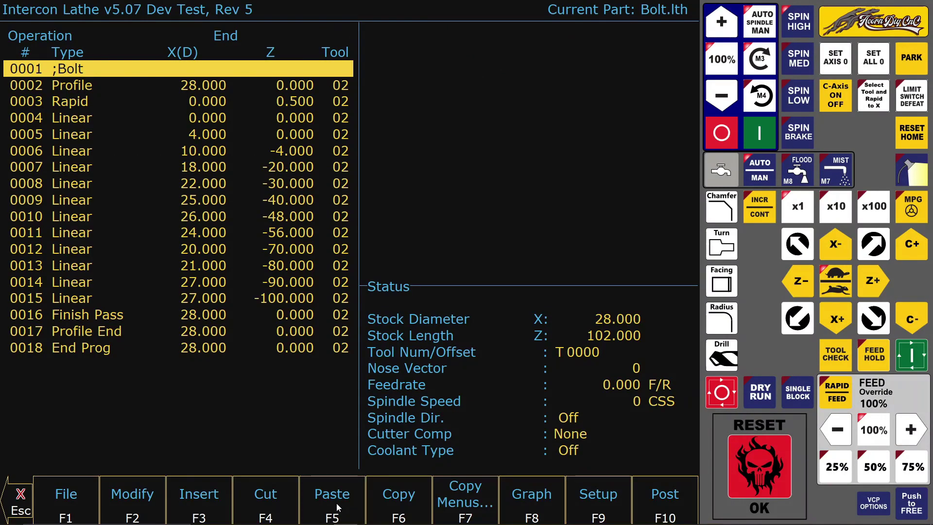
left_click(84, 223)
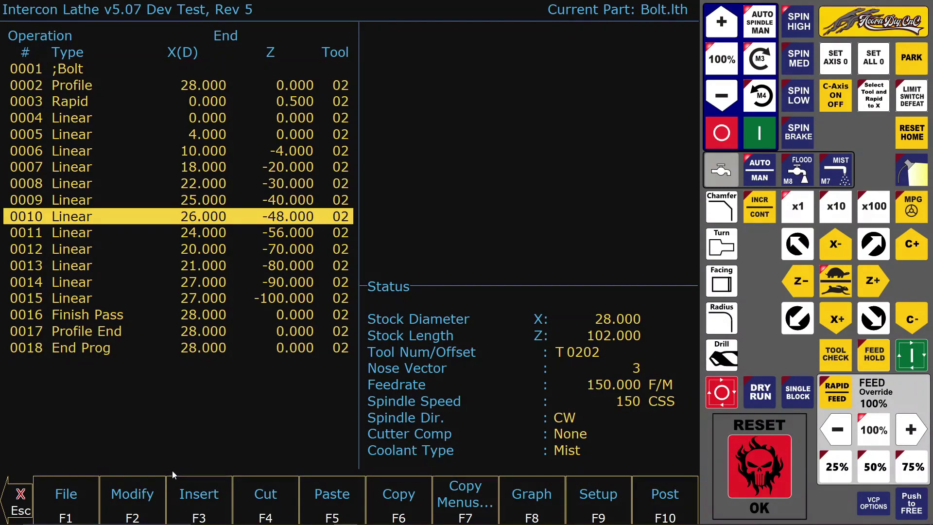
left_click(133, 493)
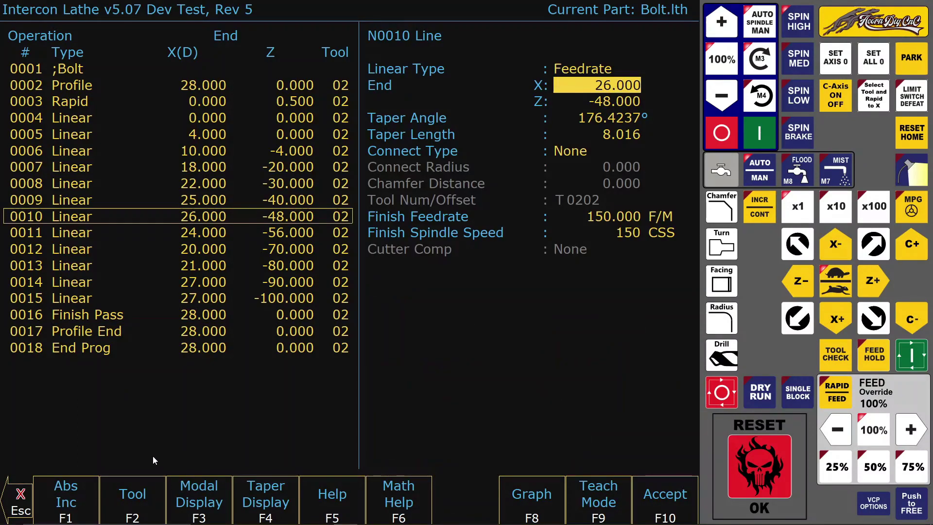
View the Math Help Triangle Other calculator, then exit unchanged back to the main screen.
left_click(399, 498)
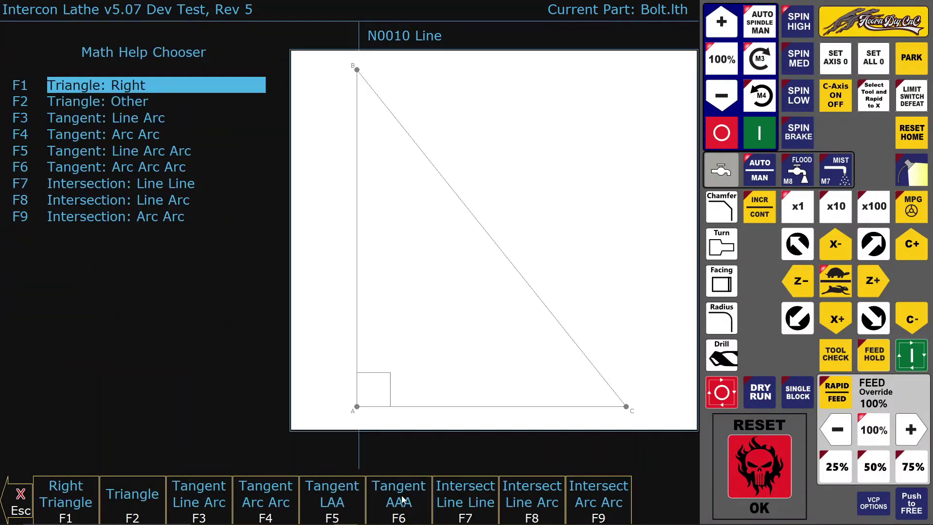
left_click(134, 505)
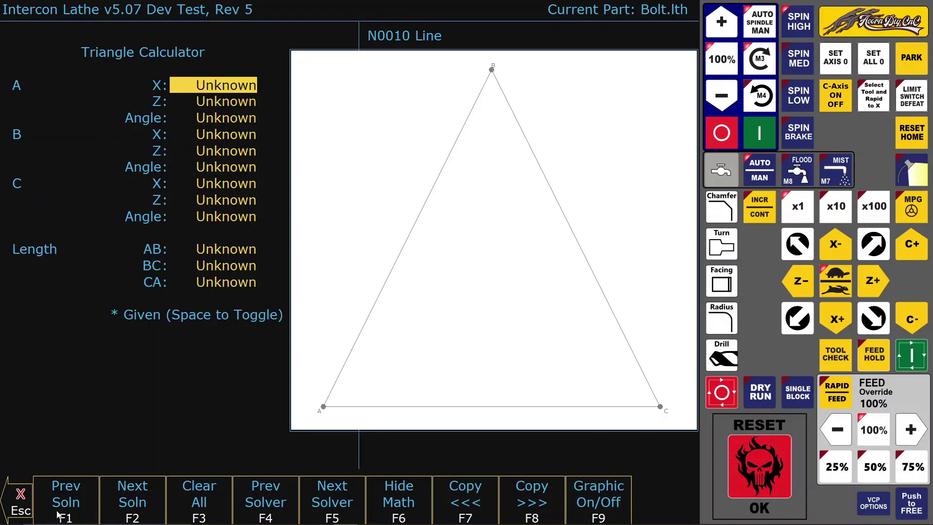
left_click(16, 508)
left_click(17, 507)
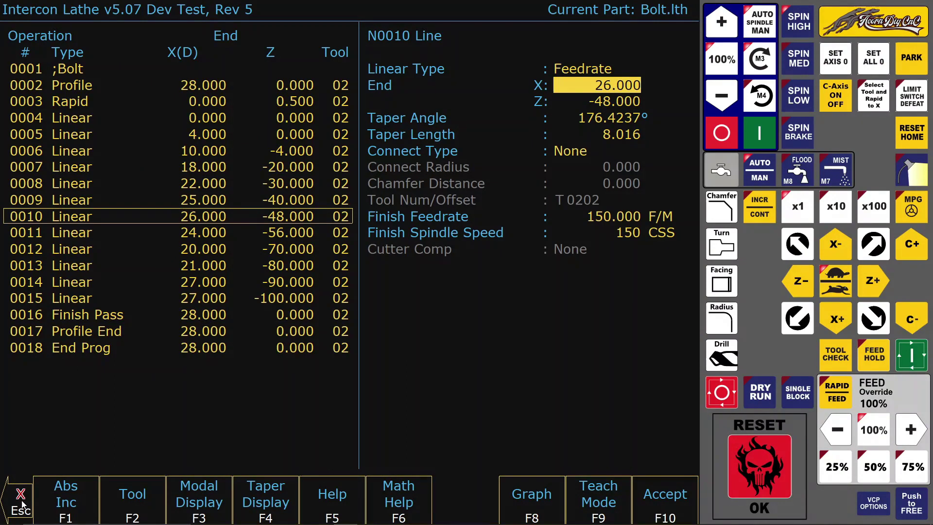
left_click(21, 504)
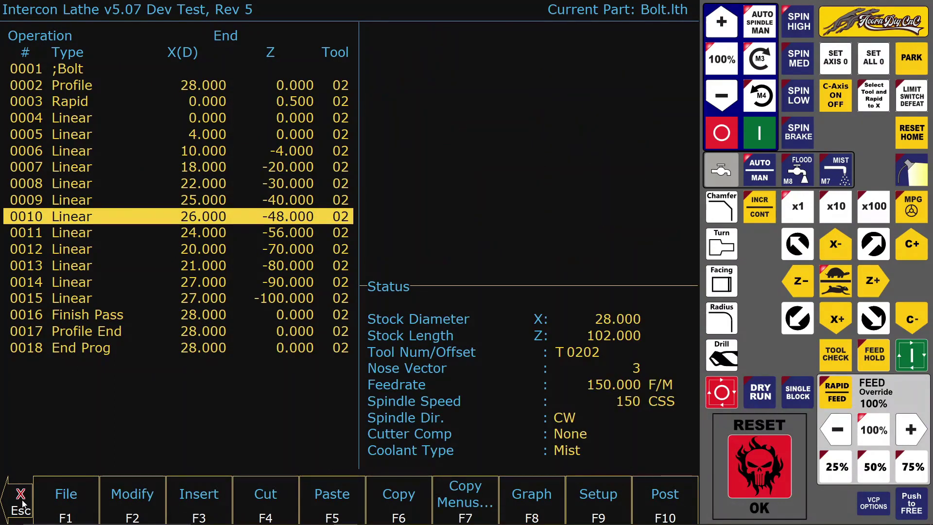
left_click(22, 504)
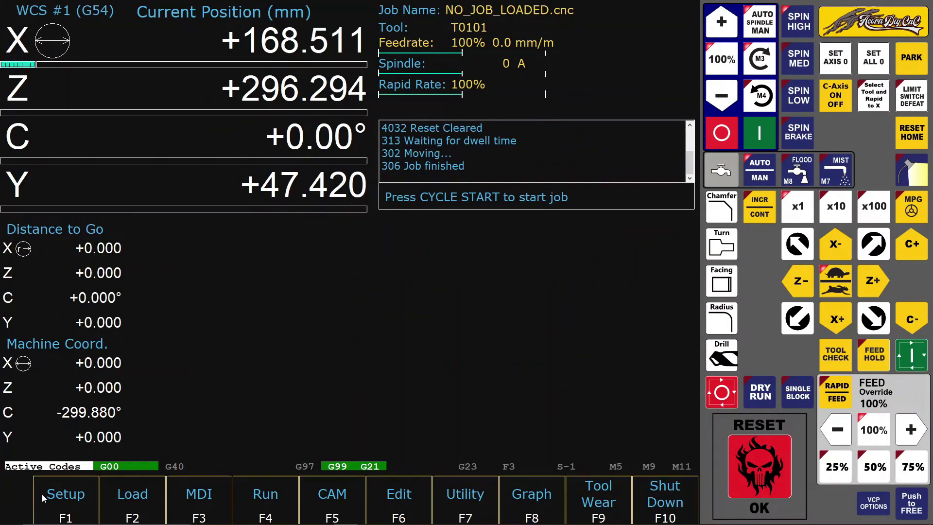
Load Bolt.cnc from the ncfiles folder as the current job.
left_click(129, 497)
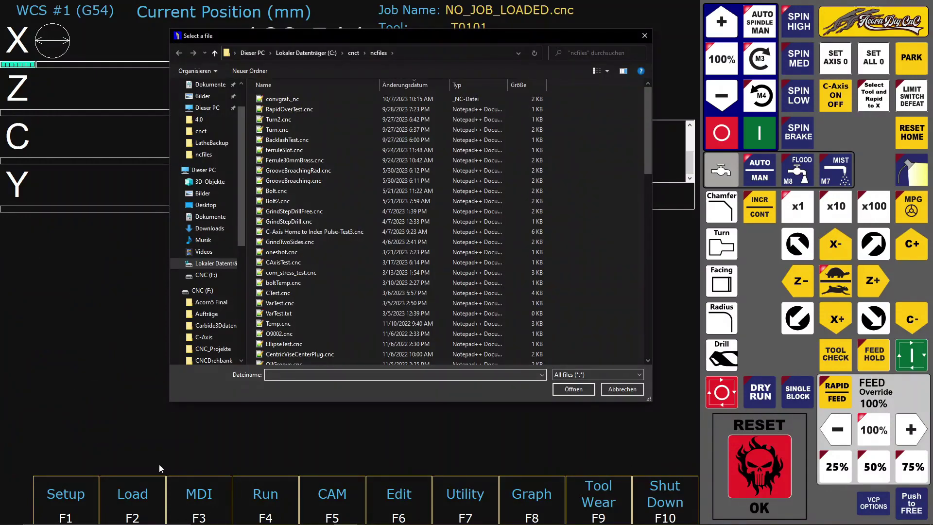
scroll(302, 270, "down", 15)
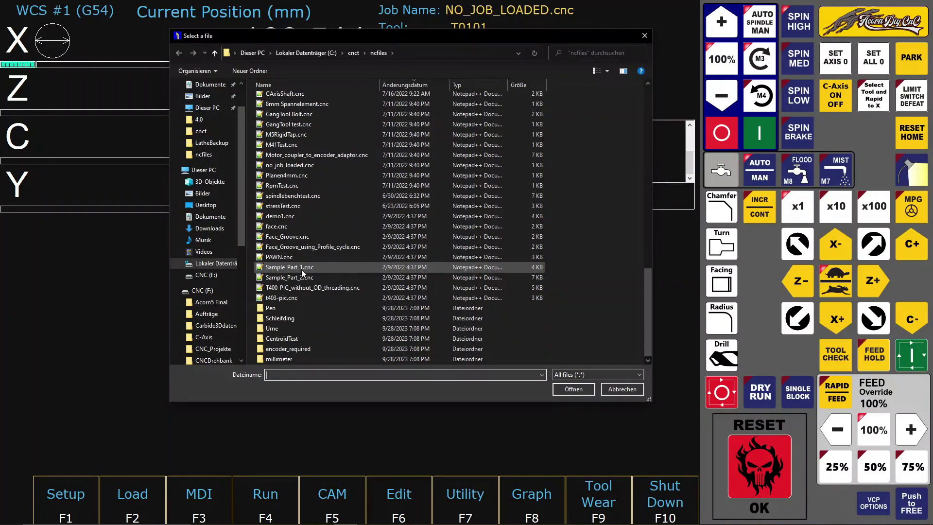
scroll(294, 301, "up", 14)
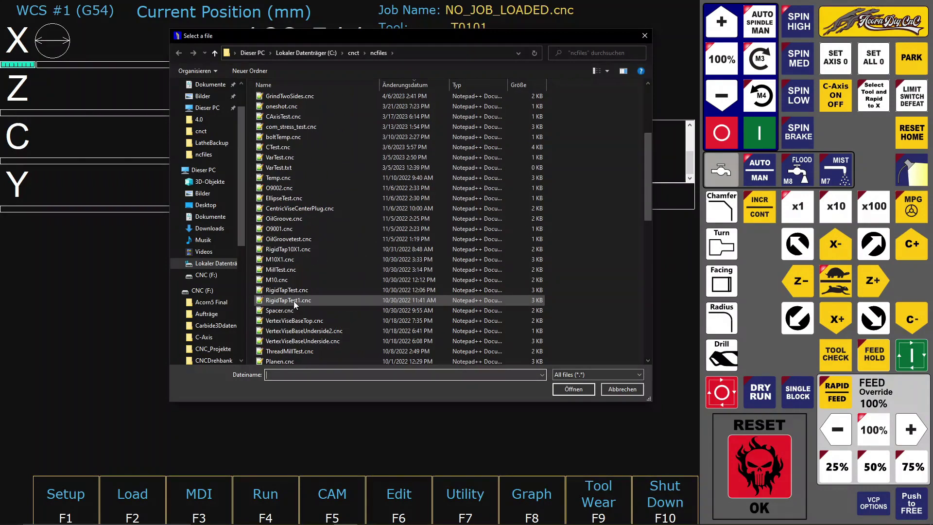
scroll(293, 302, "up", 5)
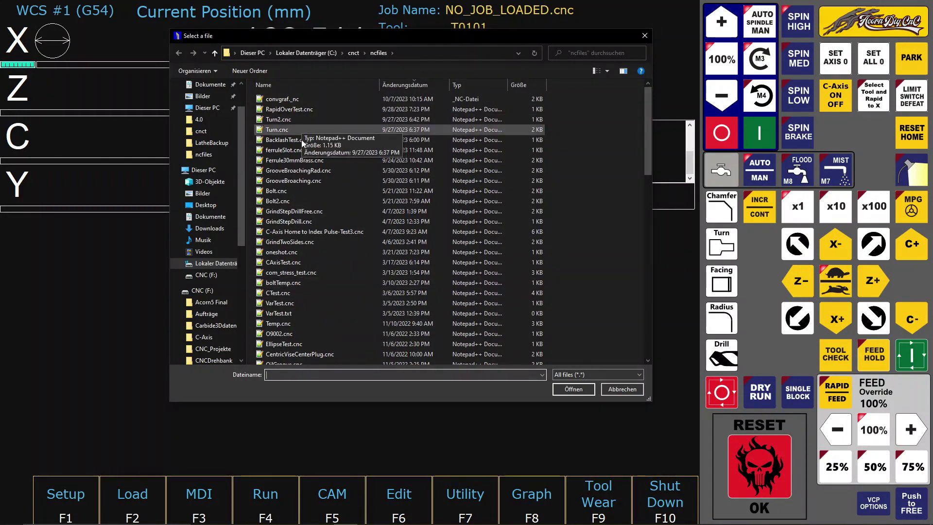
double_click(298, 191)
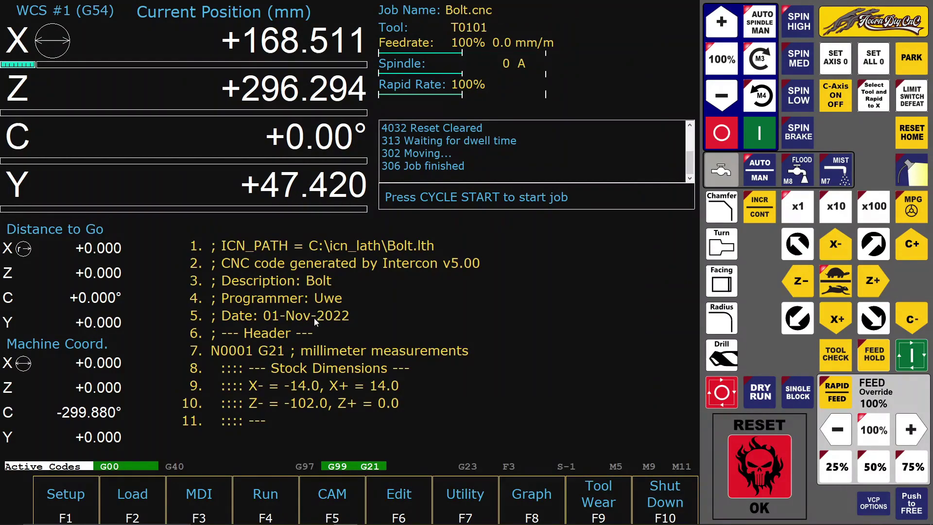
left_click(532, 503)
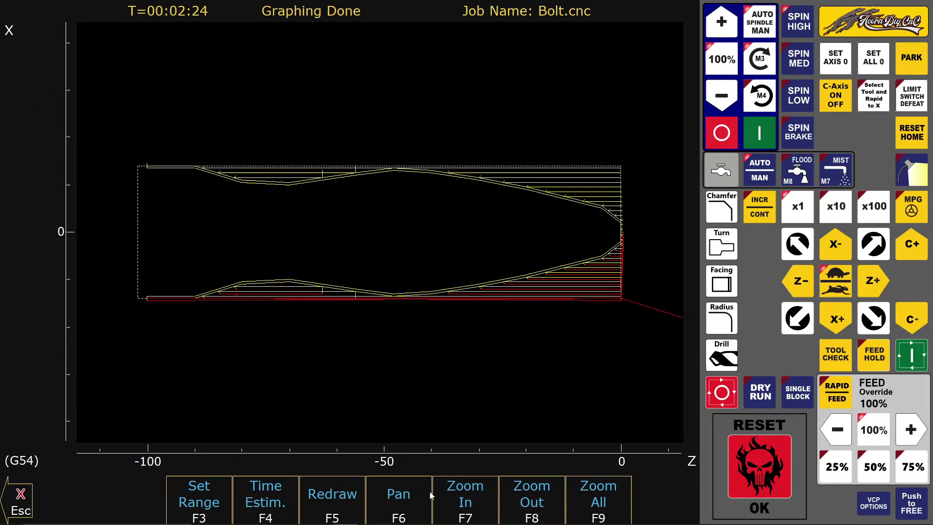
left_click(18, 509)
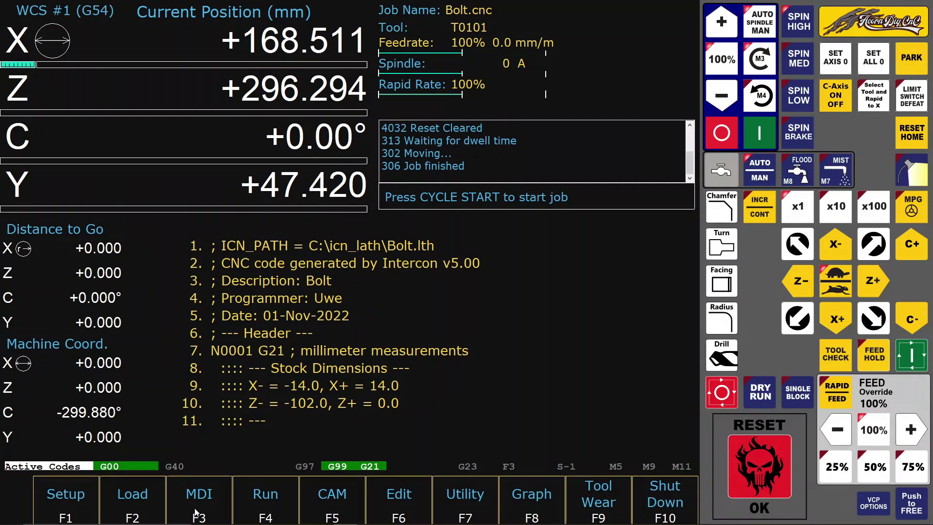
View the machine parameters table under Setup > Config.
left_click(64, 497)
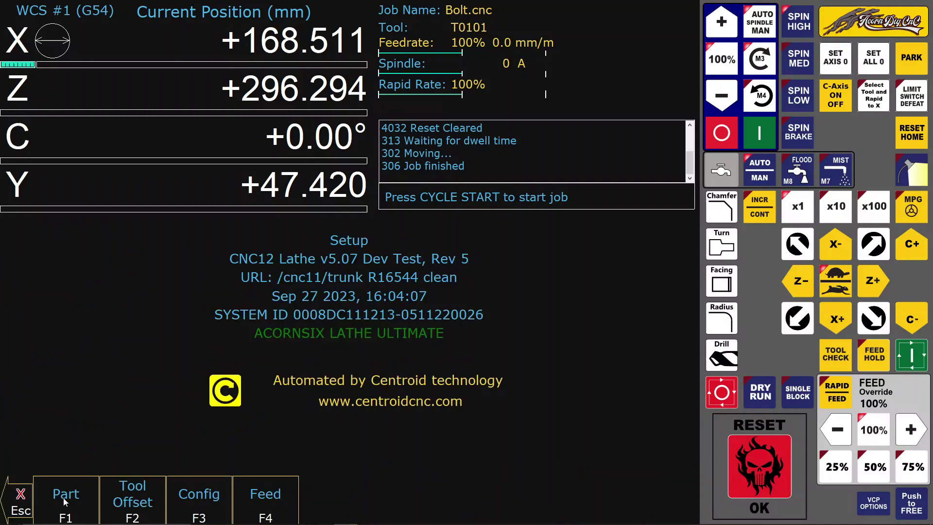
left_click(198, 493)
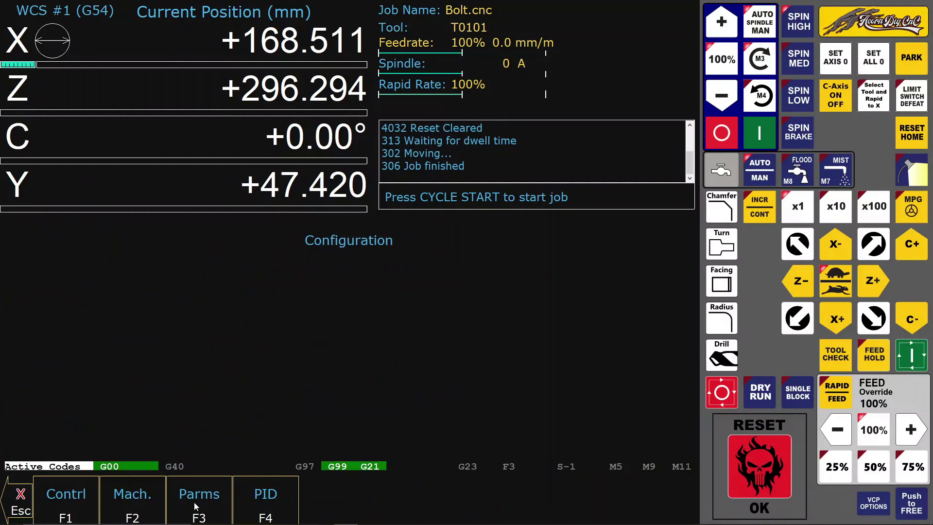
left_click(153, 497)
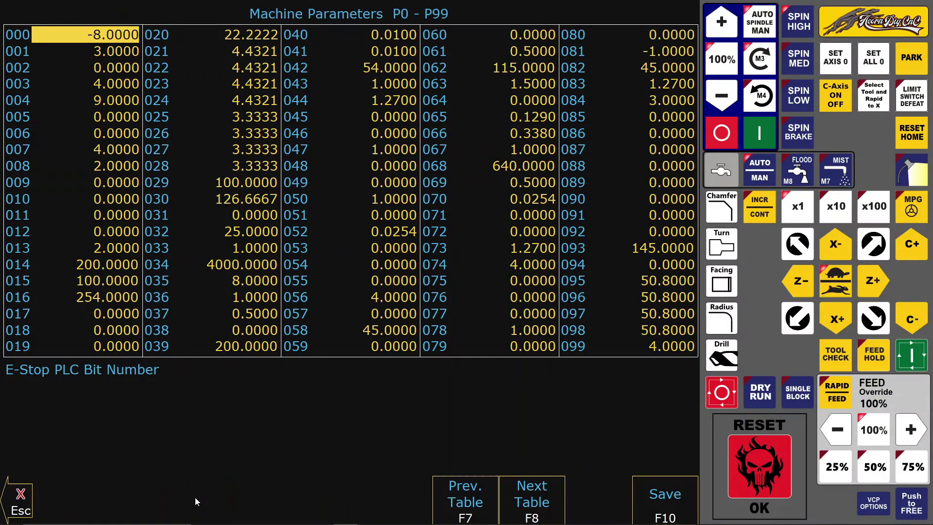
left_click(26, 503)
View the motor parameters, return to the main job screen, and open Utility (F7).
left_click(123, 502)
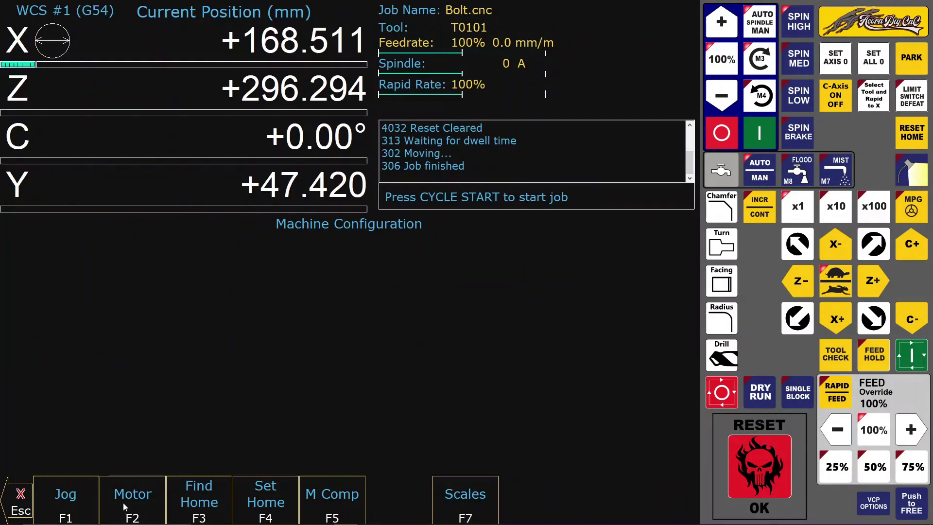
left_click(123, 503)
left_click(26, 501)
left_click(24, 496)
left_click(21, 497)
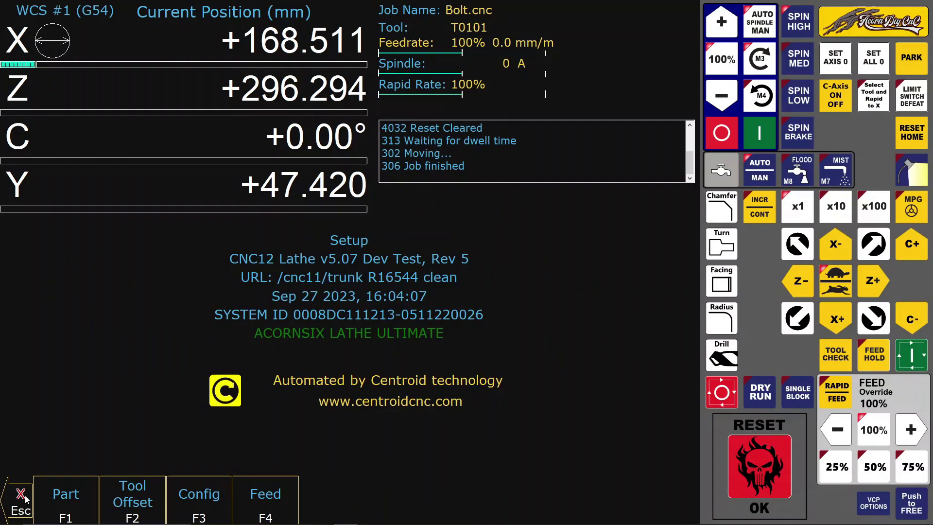
left_click(23, 496)
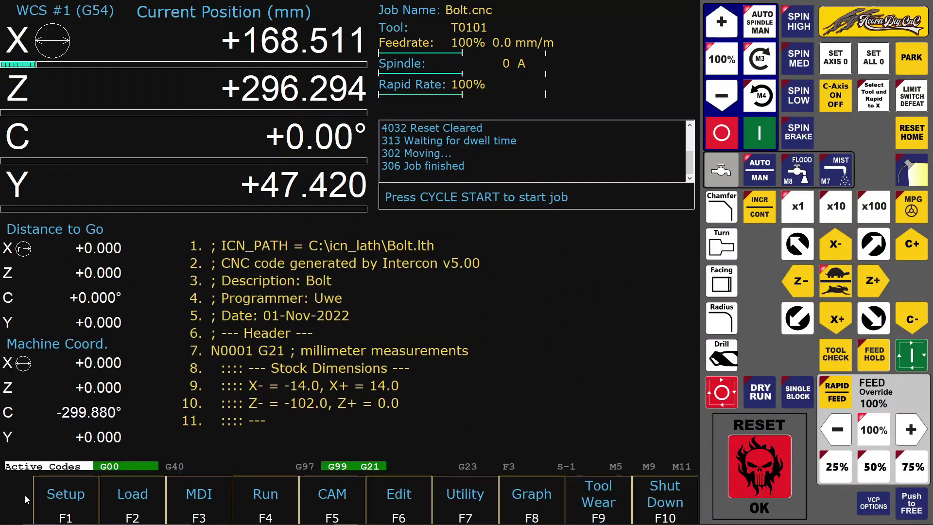
left_click(440, 501)
In the Color Picker, copy e67300 from Menu Item Indication Background Color.
left_click(339, 509)
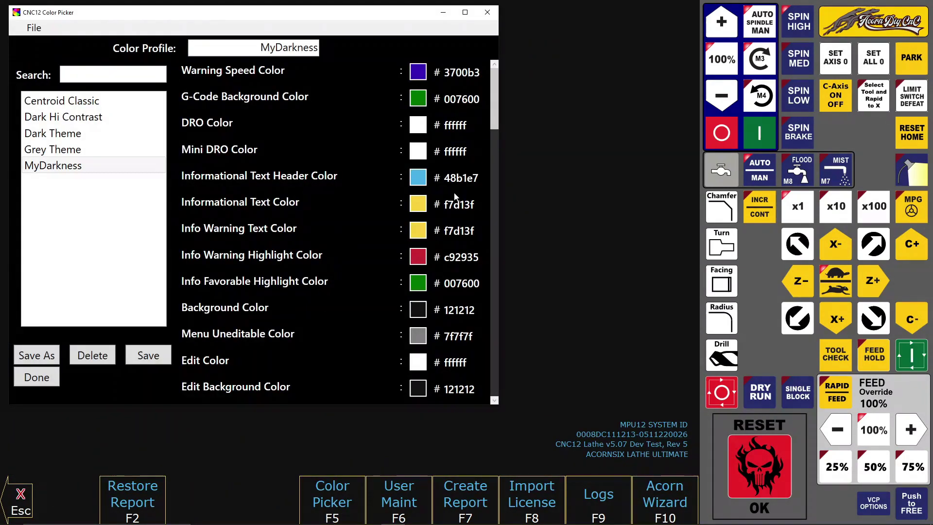
scroll(445, 210, "down", 5)
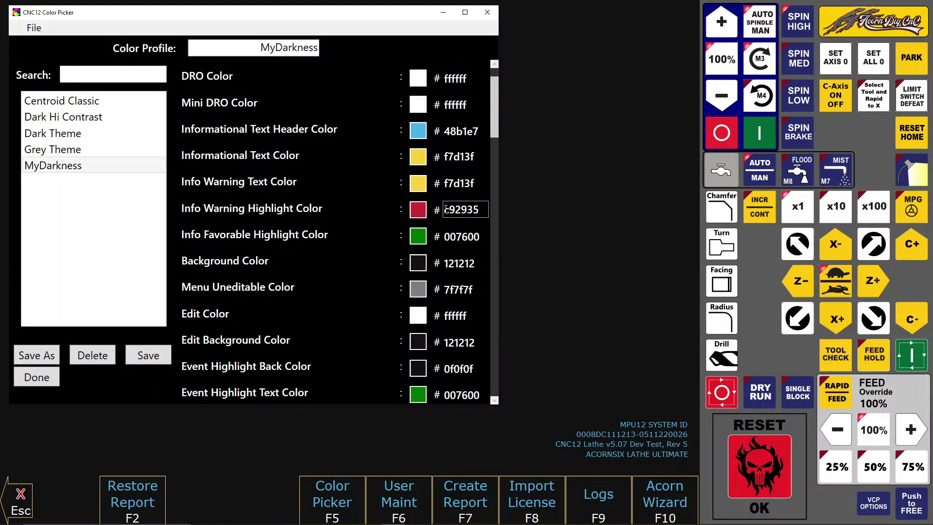
scroll(445, 210, "down", 2)
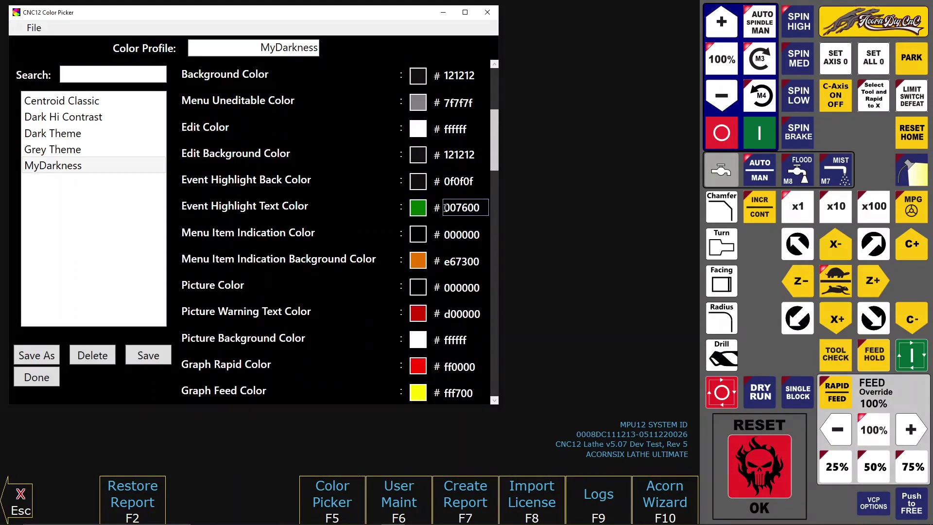
left_click_drag(481, 261, 447, 261)
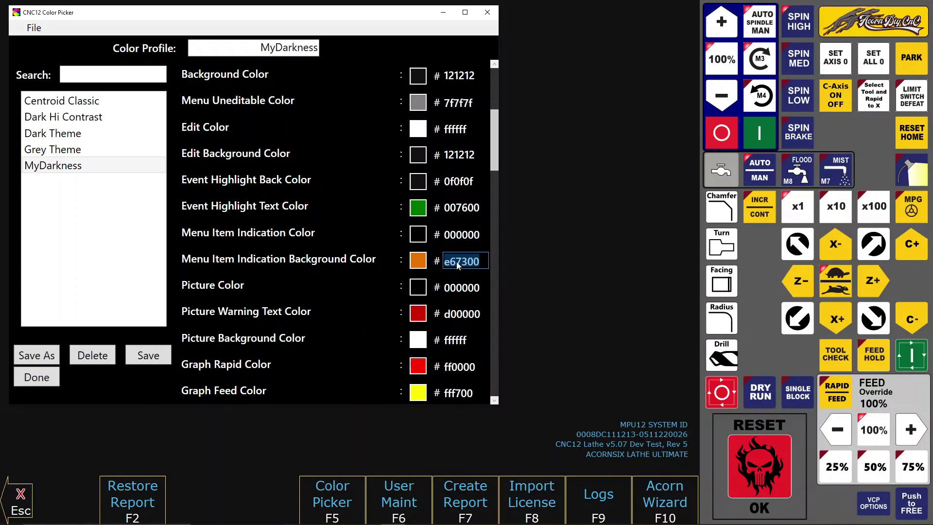
right_click(451, 261)
left_click(407, 281)
Replace F-Key Outline Color f7d13f with e67300 and check its swatch.
scroll(351, 263, "down", 14)
scroll(351, 264, "down", 15)
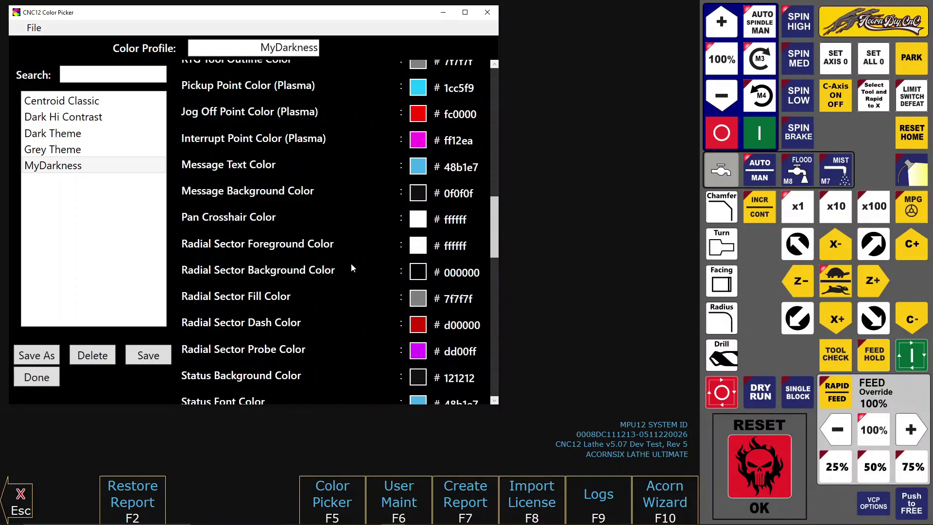
scroll(352, 266, "down", 18)
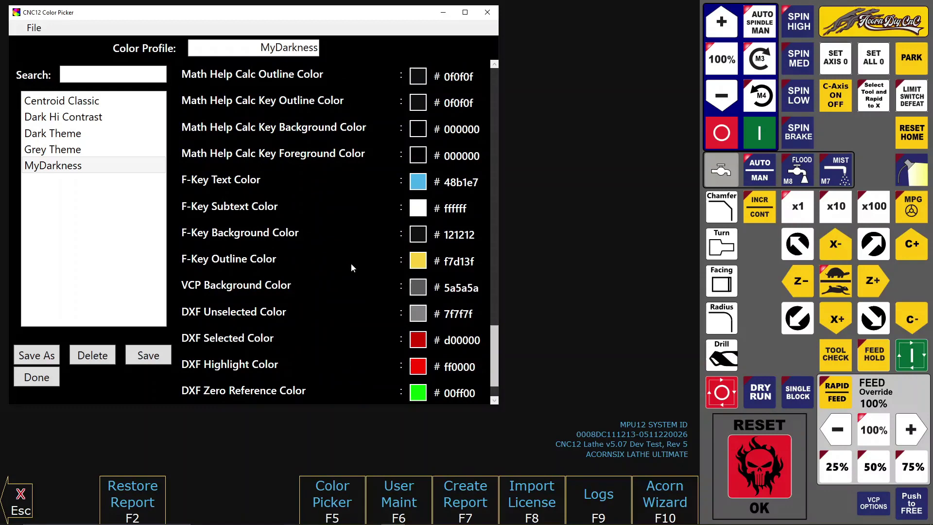
left_click(451, 261)
left_click_drag(479, 262, 438, 264)
right_click(455, 264)
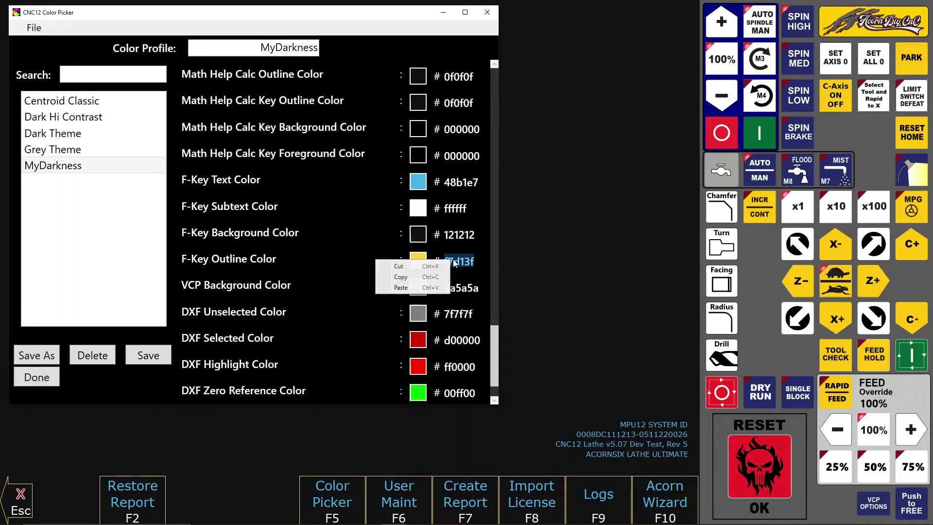
left_click(401, 287)
left_click(450, 289)
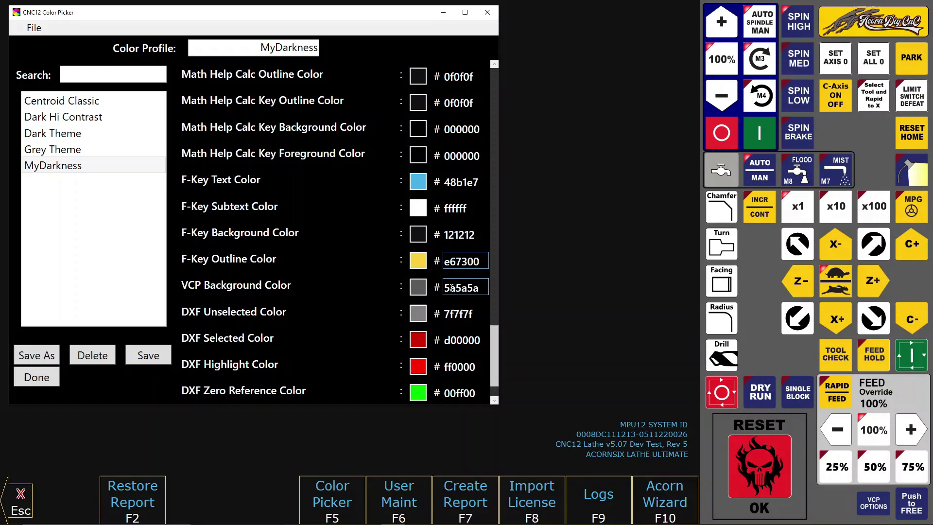
left_click(419, 261)
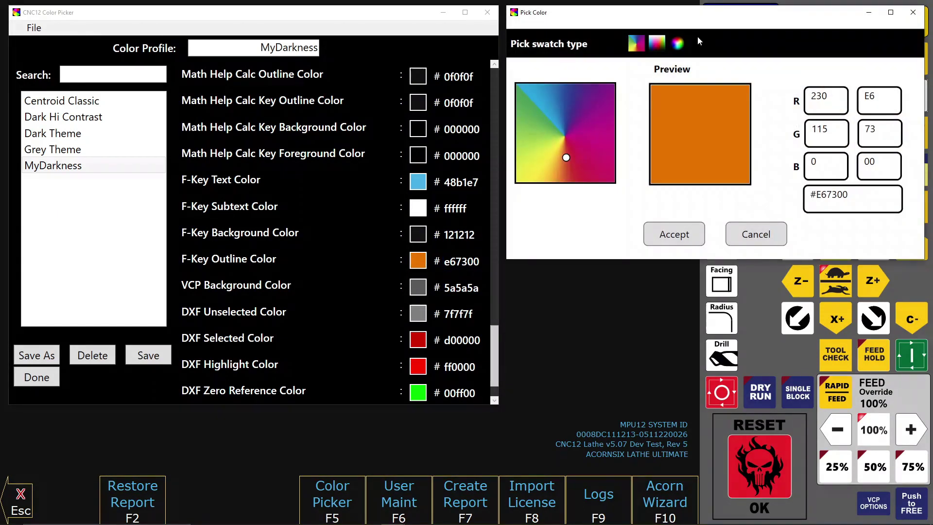
Try the swatch and colour-wheel views, then cancel the Pick Color dialog without changing the colour.
left_click(657, 44)
left_click(678, 44)
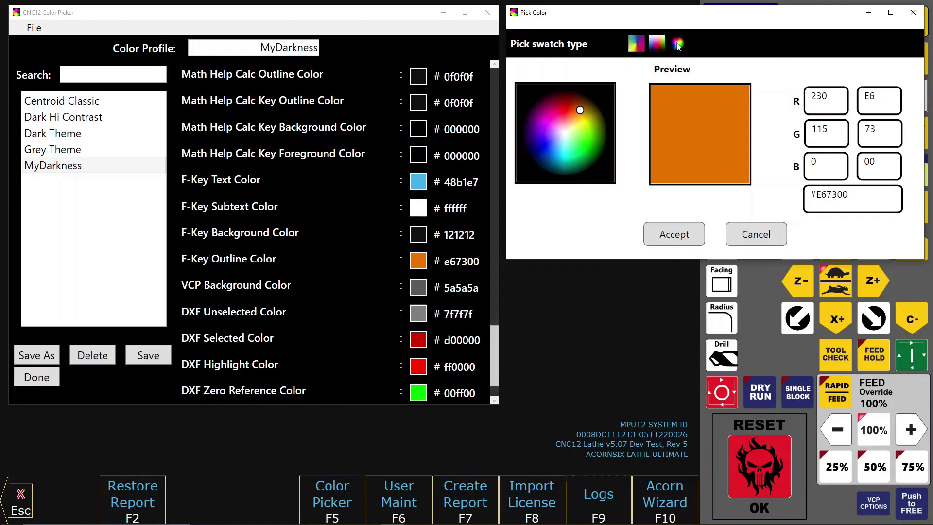
left_click(756, 234)
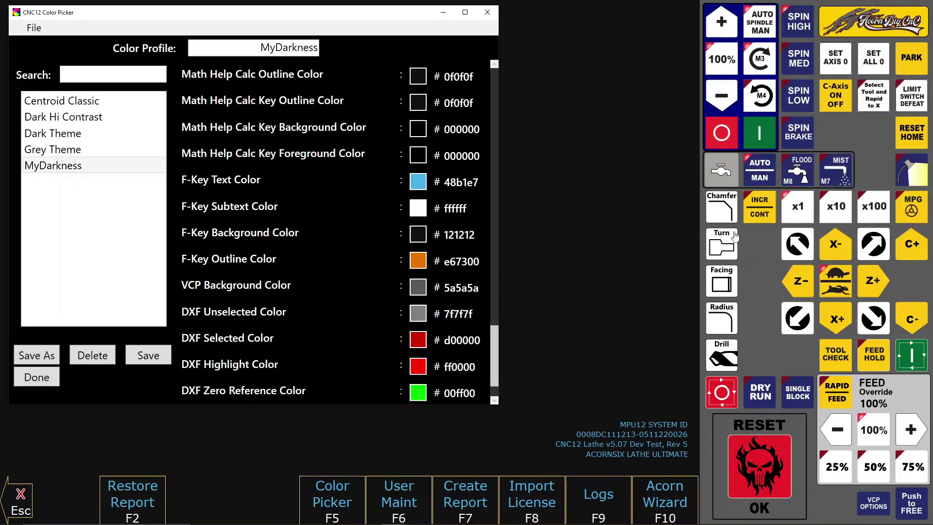
Save the profile as MyDarkness1, select it in the list, and apply it with Done.
left_click(35, 355)
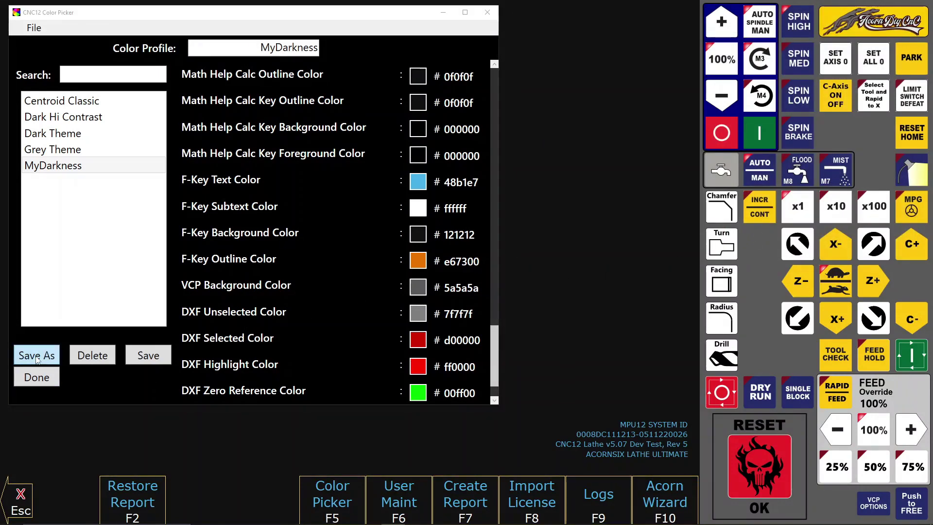
left_click(106, 233)
type("1.xml")
left_click(392, 267)
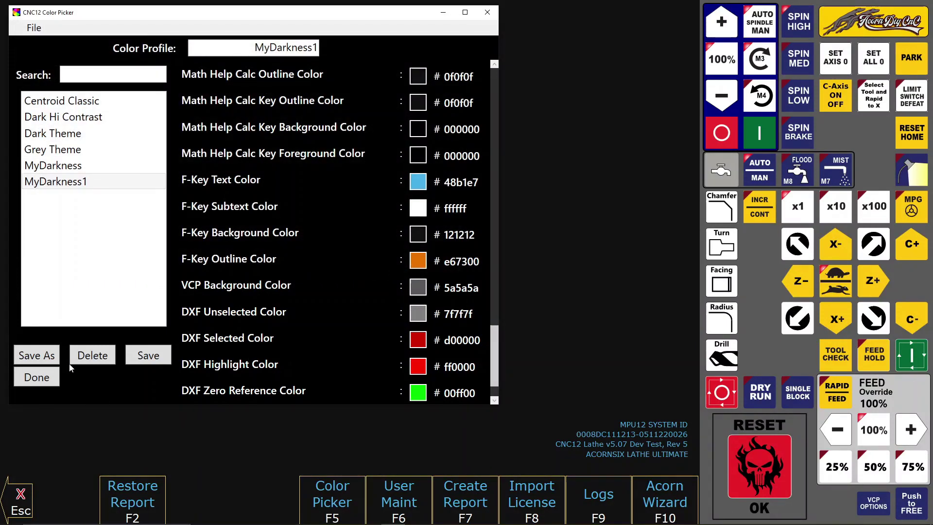
left_click(62, 191)
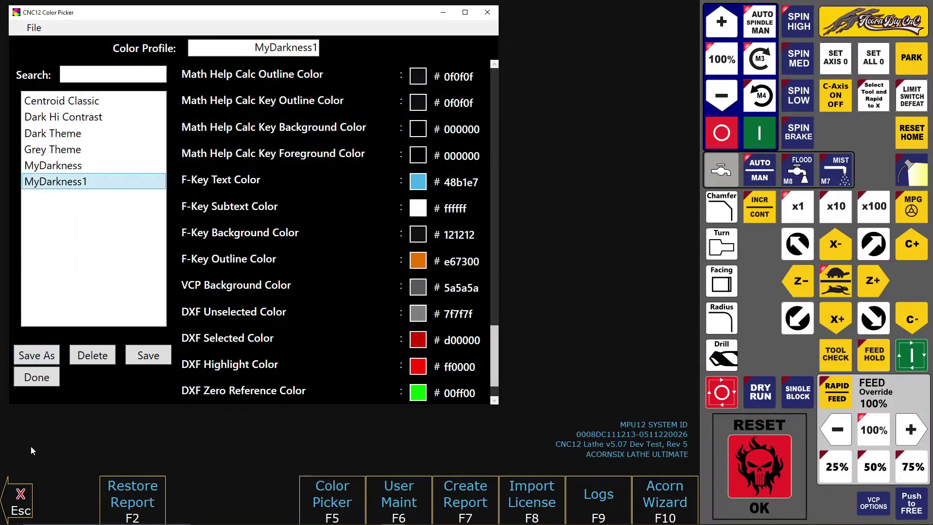
left_click(33, 382)
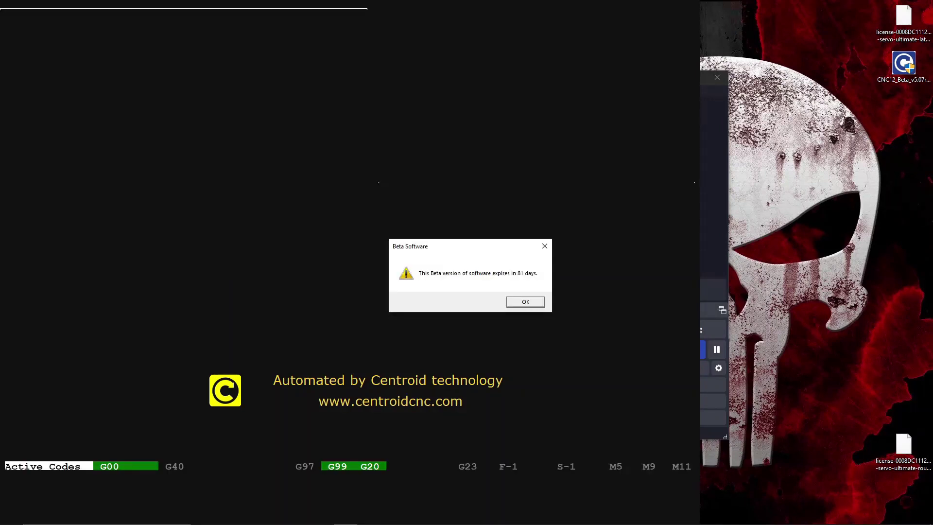
Dismiss the beta expiry notice, then trip and clear the machine reset.
left_click(538, 301)
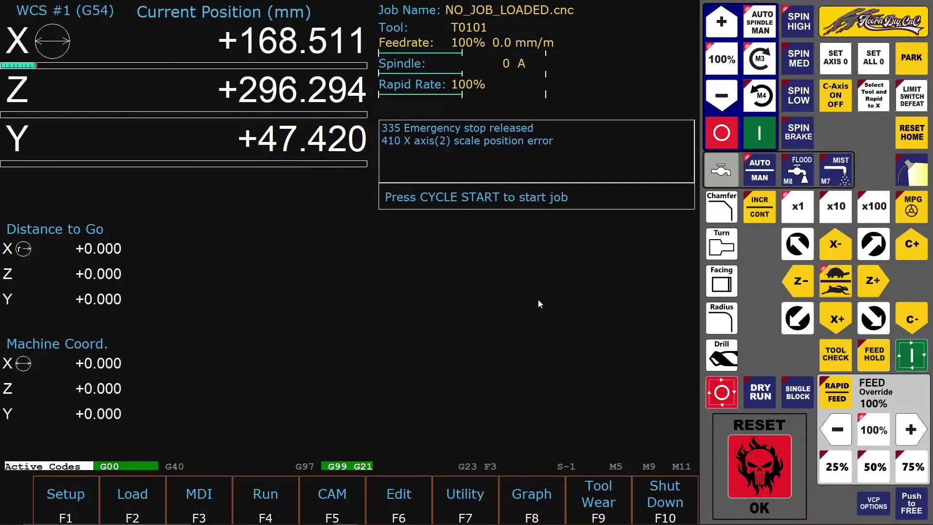
left_click(737, 464)
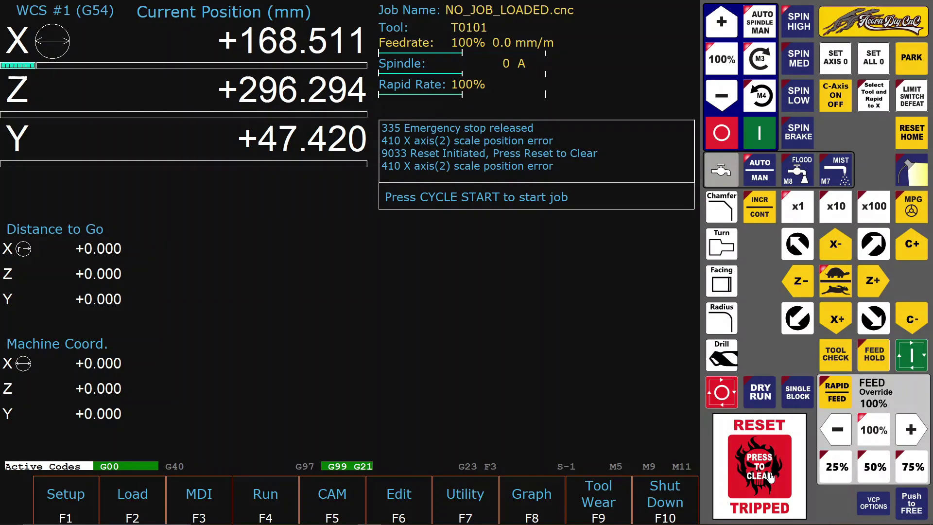
left_click(737, 464)
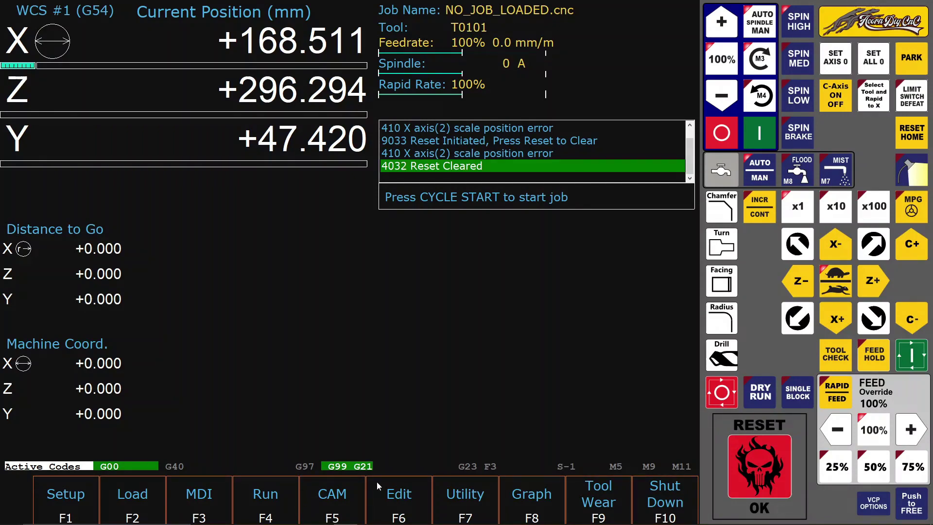
In Color Picker (Utility F7, F5), select the MyDarkness profile and apply it with Done.
left_click(462, 498)
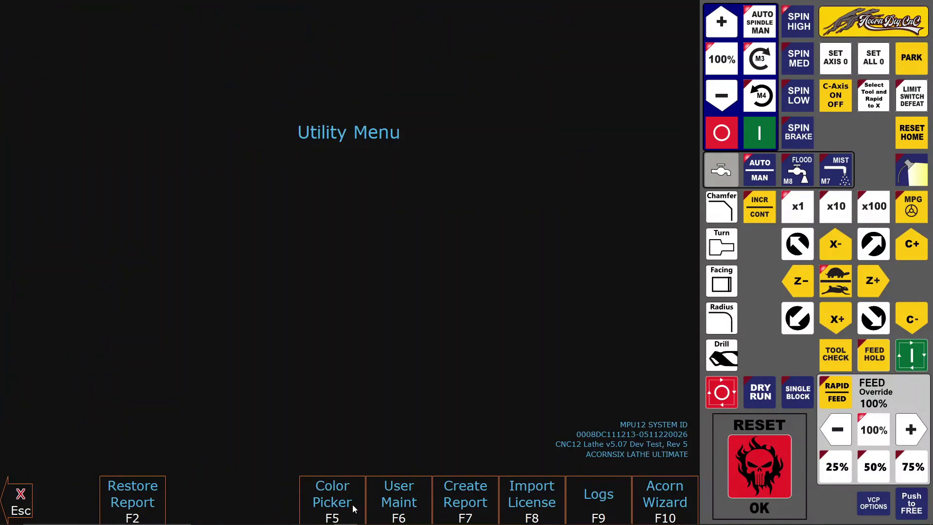
left_click(332, 500)
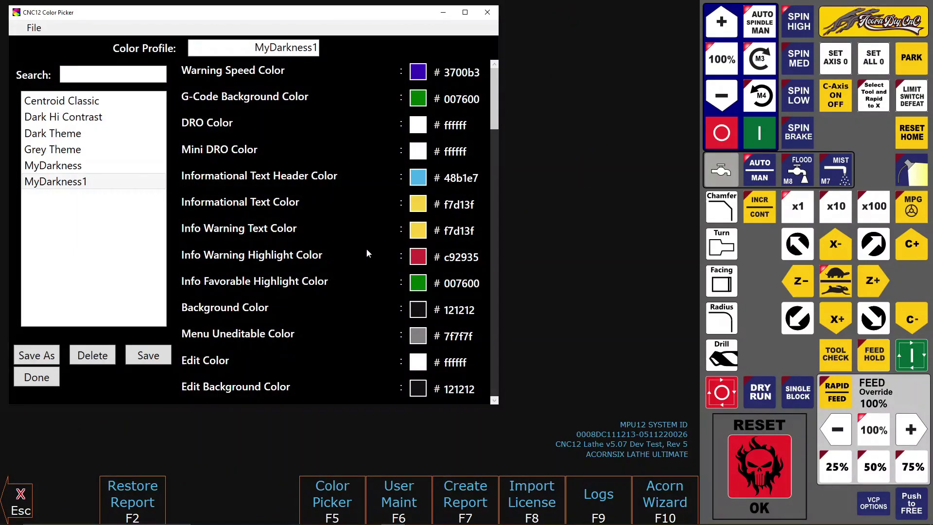
left_click(49, 166)
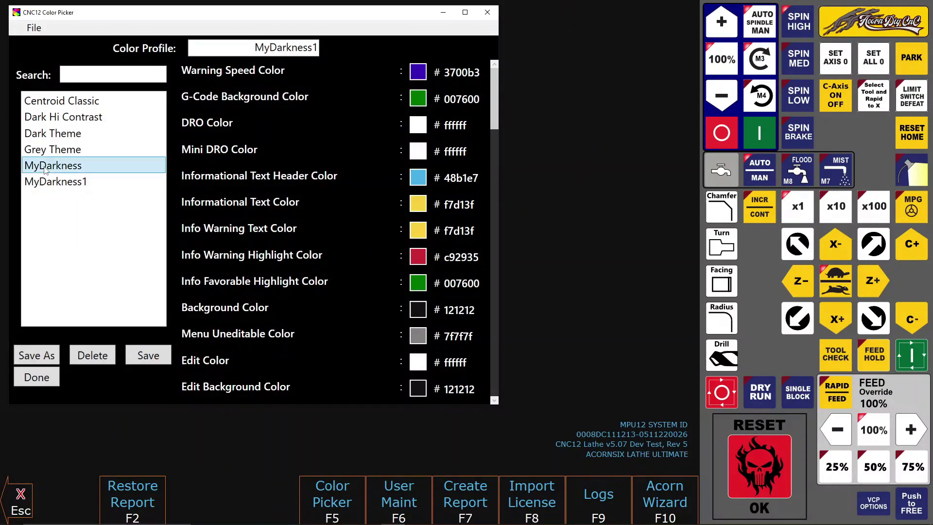
left_click(37, 379)
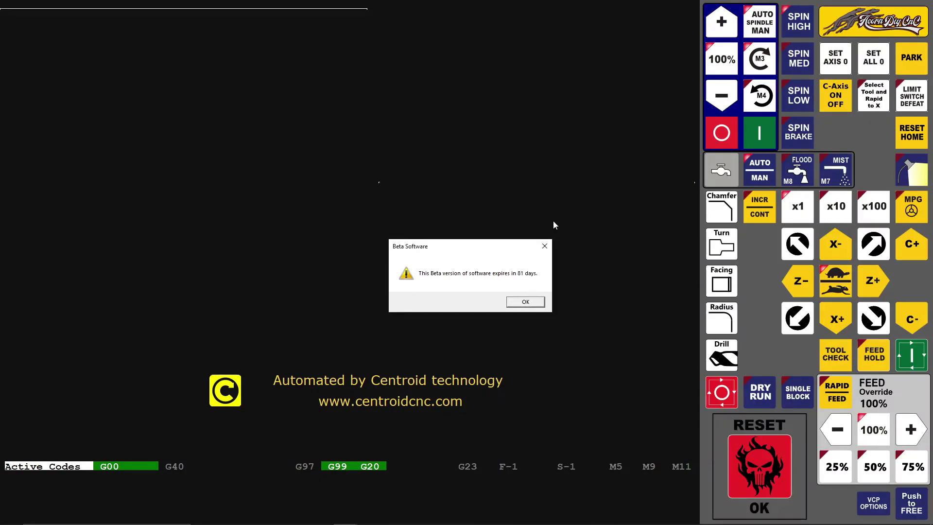
Dismiss the beta notice and set the rapid override to 50%, then return to feed override.
left_click(532, 302)
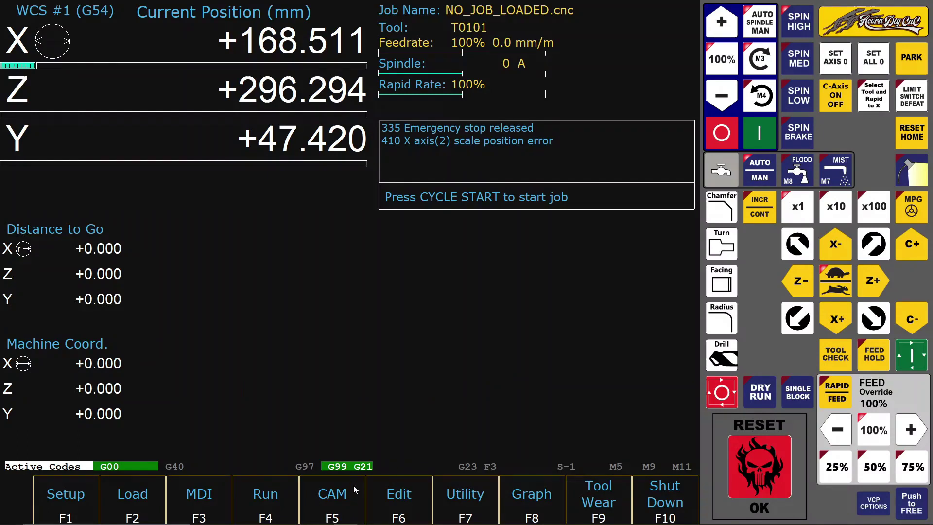
left_click(843, 392)
left_click(845, 393)
left_click(845, 392)
left_click(878, 463)
left_click(843, 402)
Reset the control, turn the C axis on, and start the Select Tool and Rapid to X macro.
left_click(911, 131)
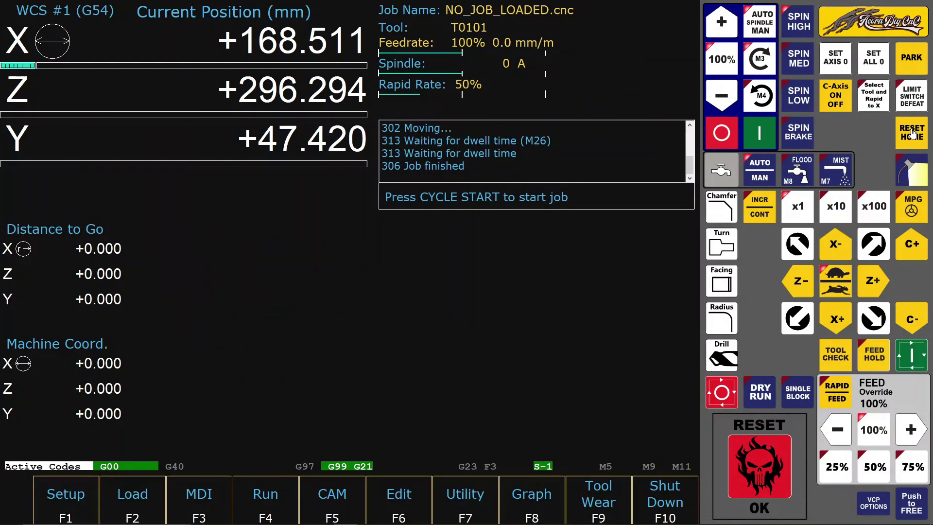
left_click(841, 95)
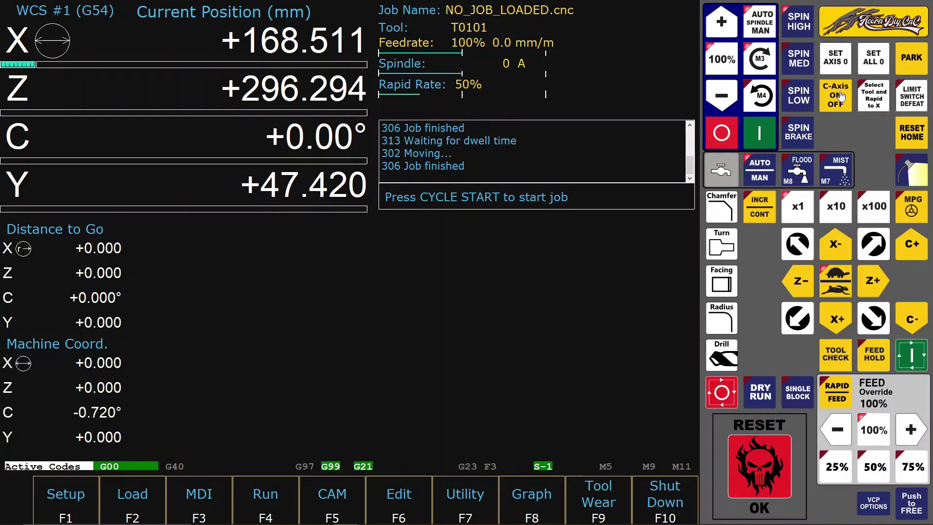
left_click(882, 103)
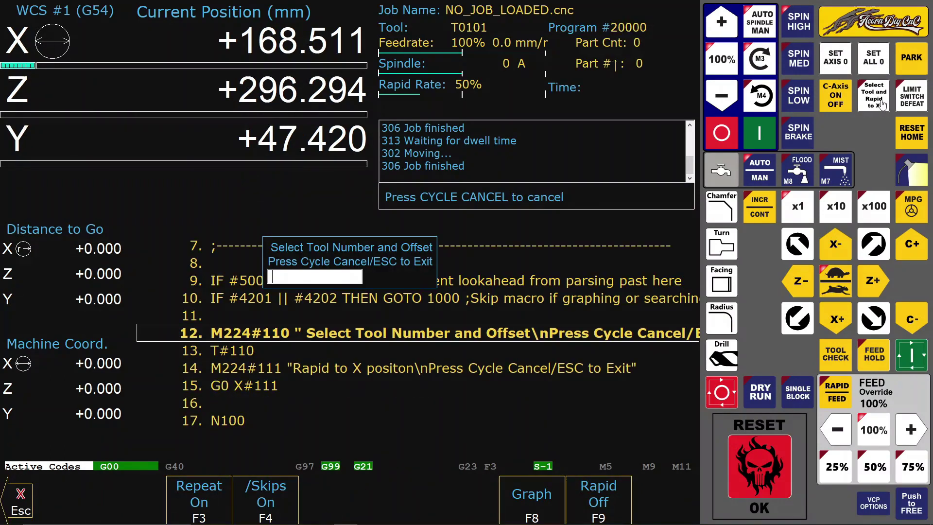
Enter tool 0101 and an X target of 80 in the macro prompts.
type("0101")
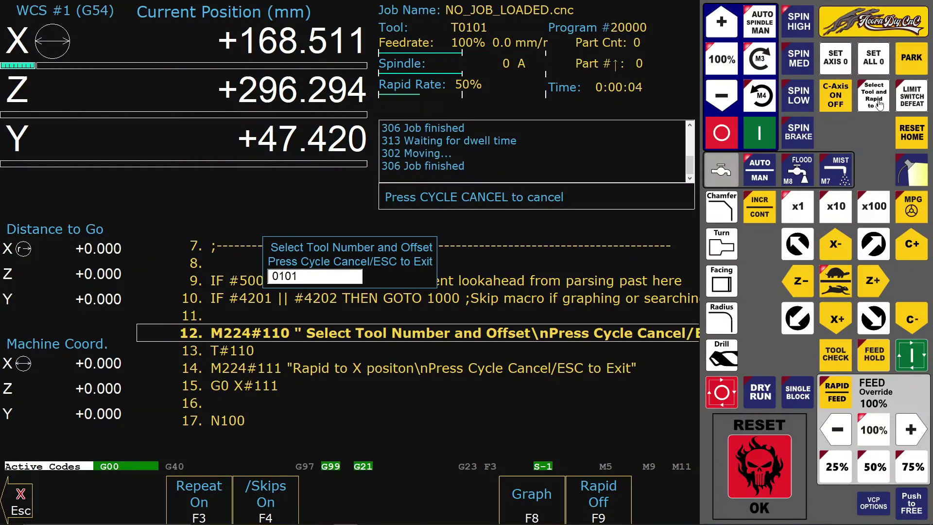
key("Return")
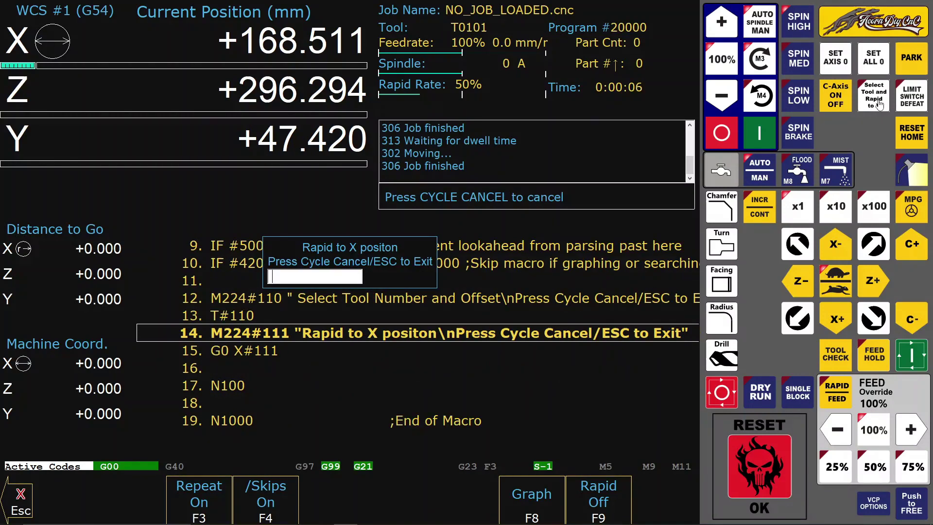
type("80")
key("Return")
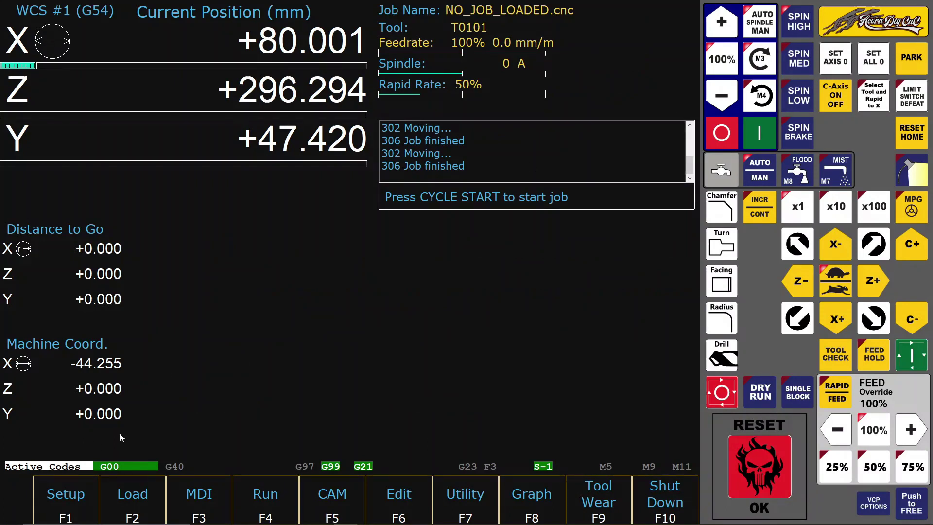
Load Temp.cnc from the file dialog and open it in the editor with Edit (F6).
left_click(129, 496)
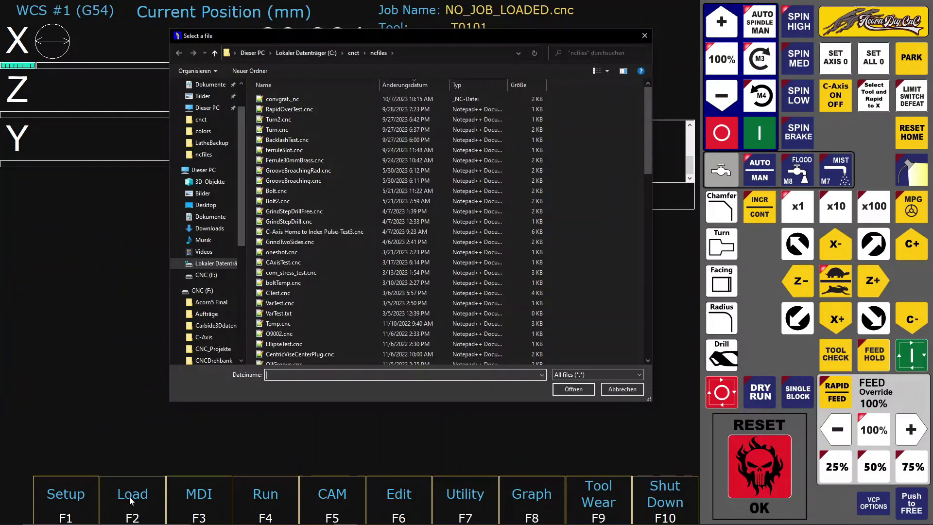
left_click_drag(414, 34, 370, 62)
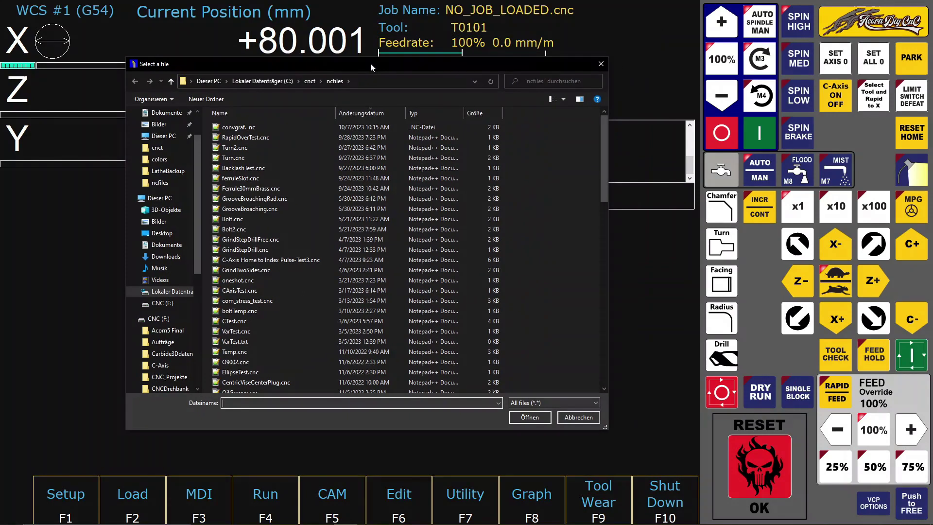
scroll(291, 228, "down", 5)
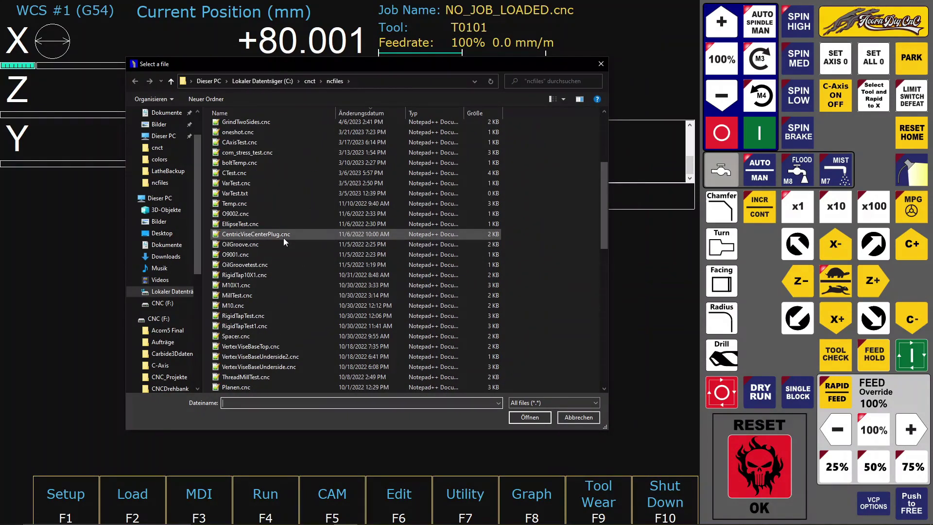
double_click(247, 203)
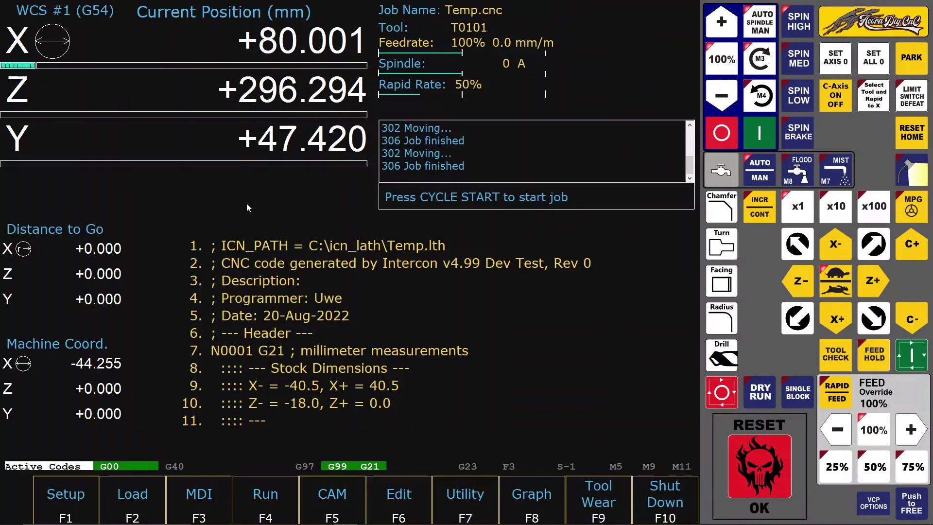
left_click(401, 498)
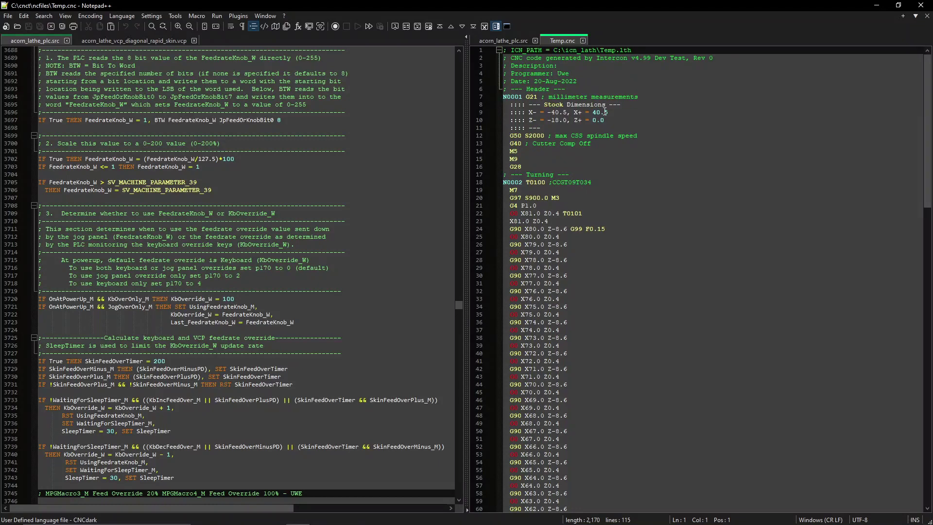
Close Temp.cnc and run ComparePlus Compare on the PLC source and its backup copy.
left_click(583, 41)
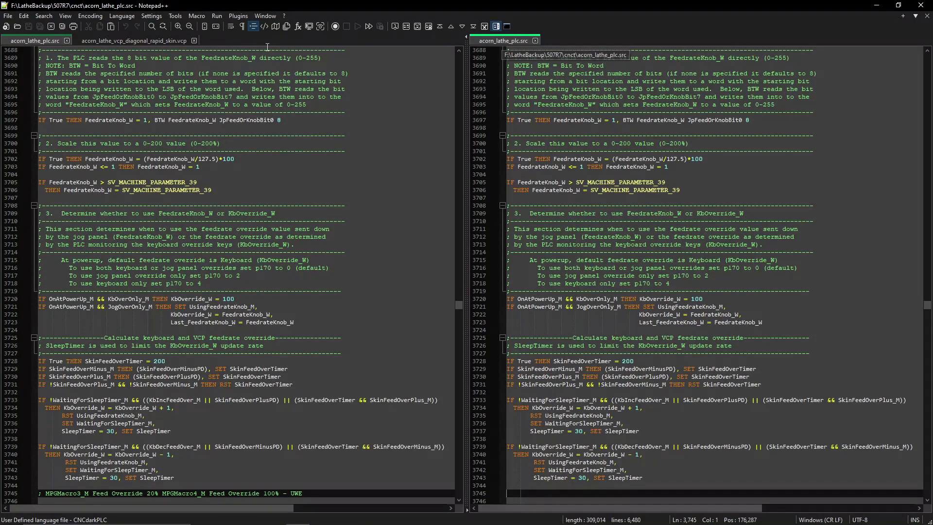
left_click(45, 43)
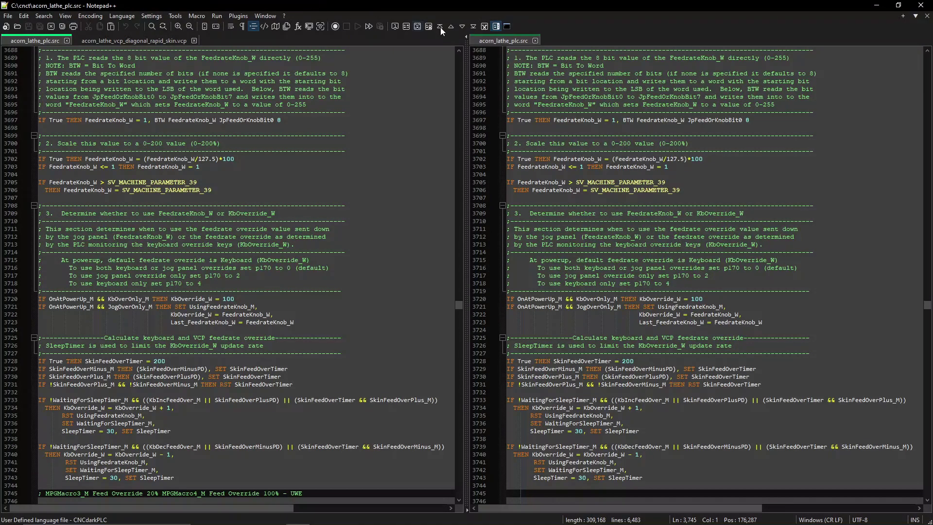
left_click(483, 43)
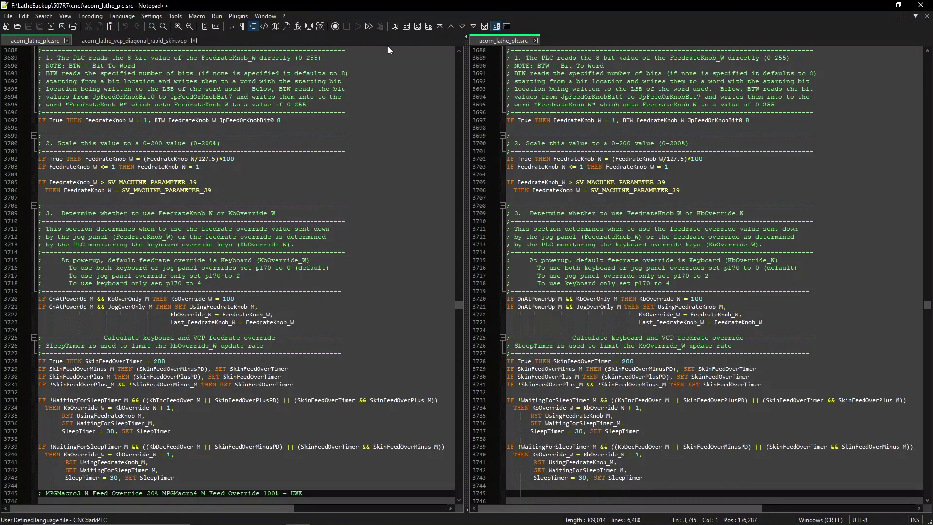
left_click(238, 16)
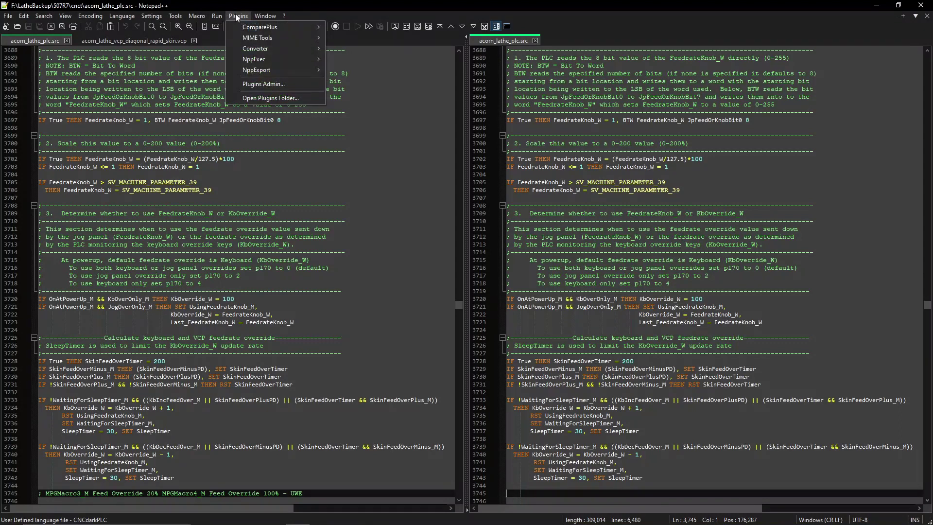
mouse_move(249, 26)
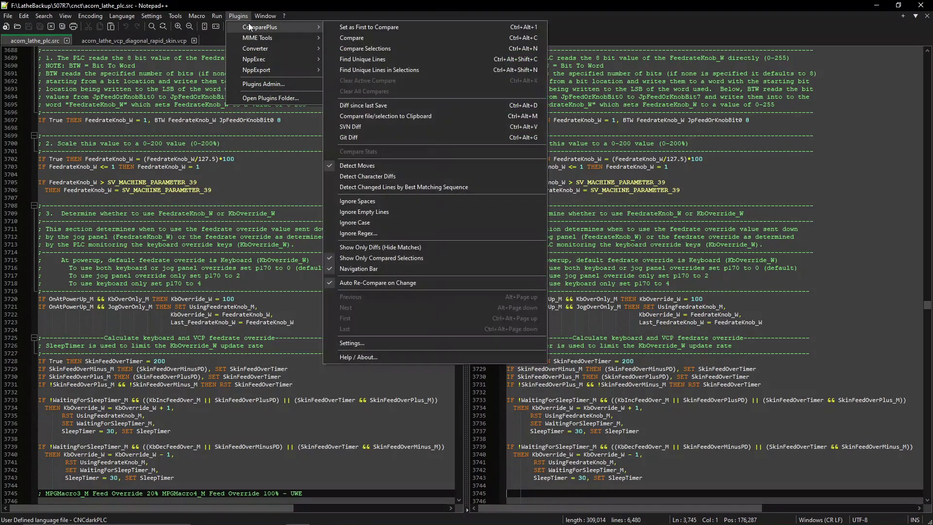
left_click(345, 37)
Delete the extra red MPGMacro feed-override lines from the left pane.
scroll(271, 221, "down", 13)
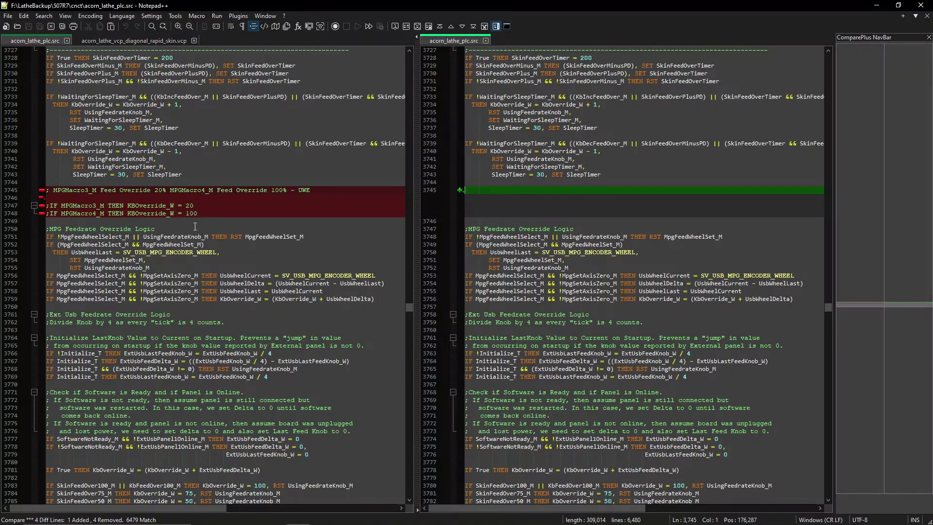
left_click_drag(204, 214, 36, 187)
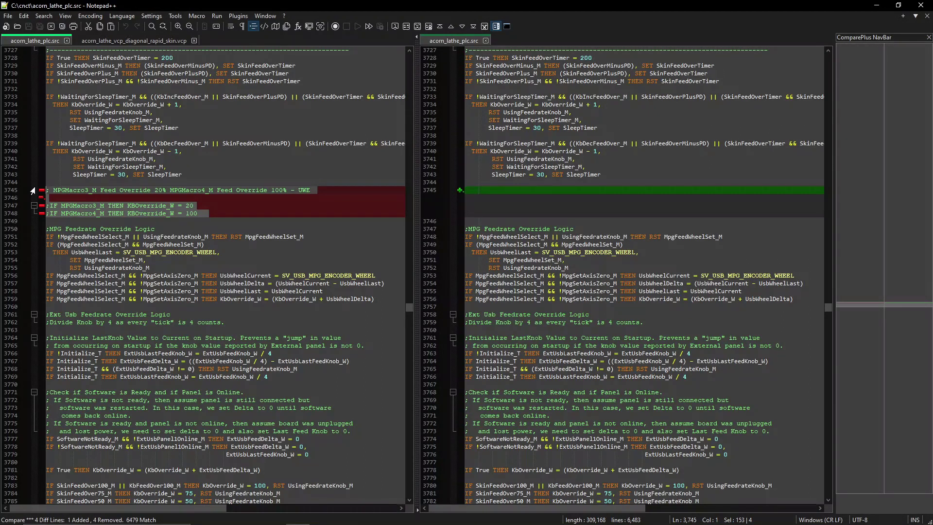
key("Delete")
key("Delete")
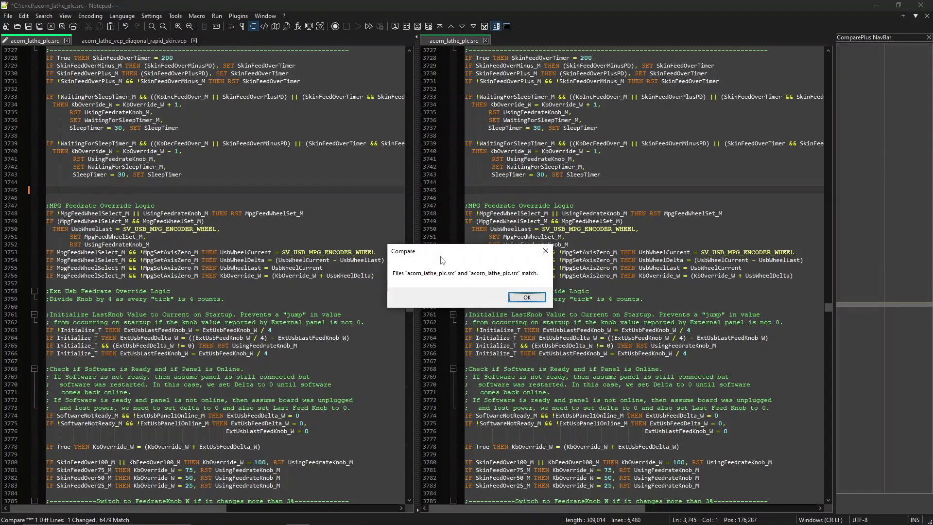
Dismiss the match notice and compile the PLC source into mpu.plc with the F6 NppExec script.
left_click(526, 298)
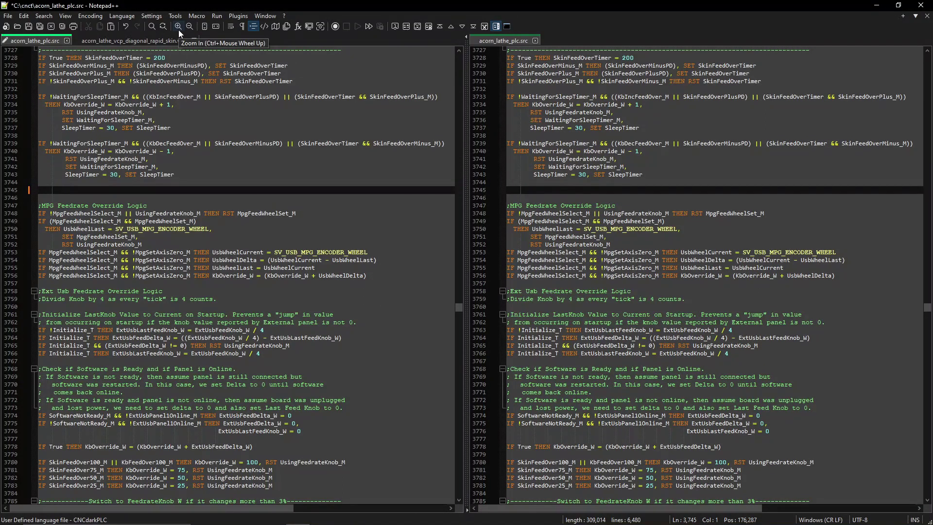
key("F6")
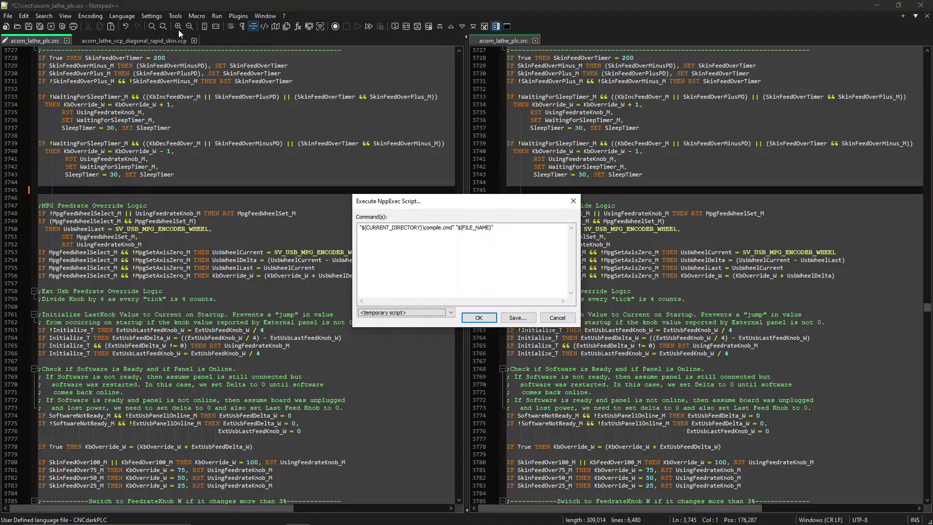
left_click(489, 320)
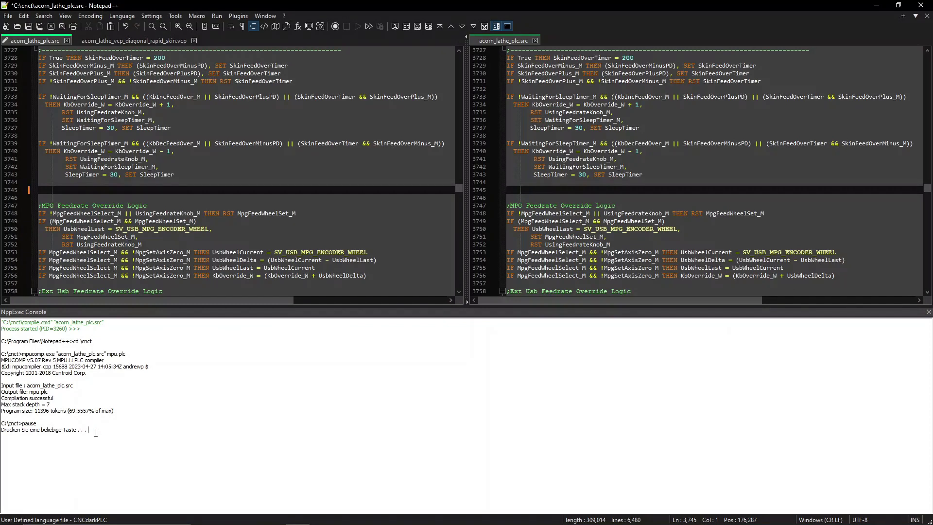
key("Return")
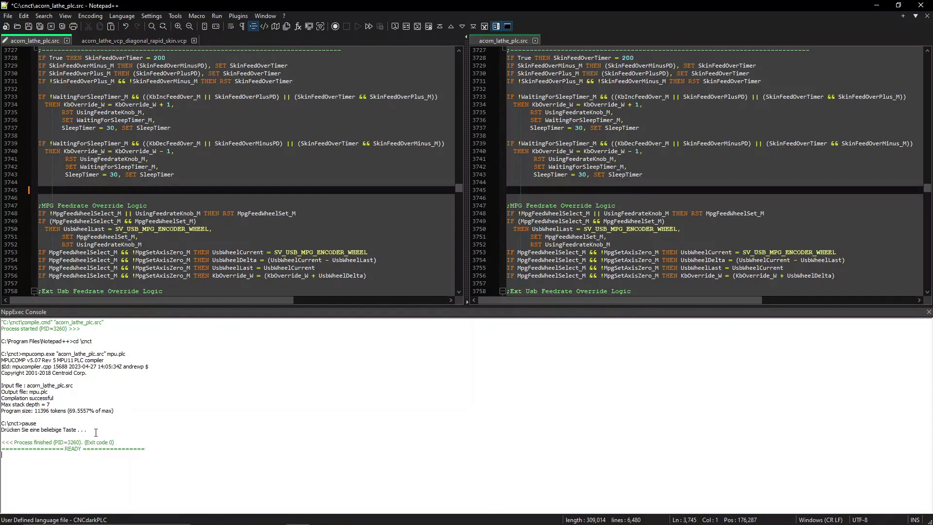
left_click(929, 316)
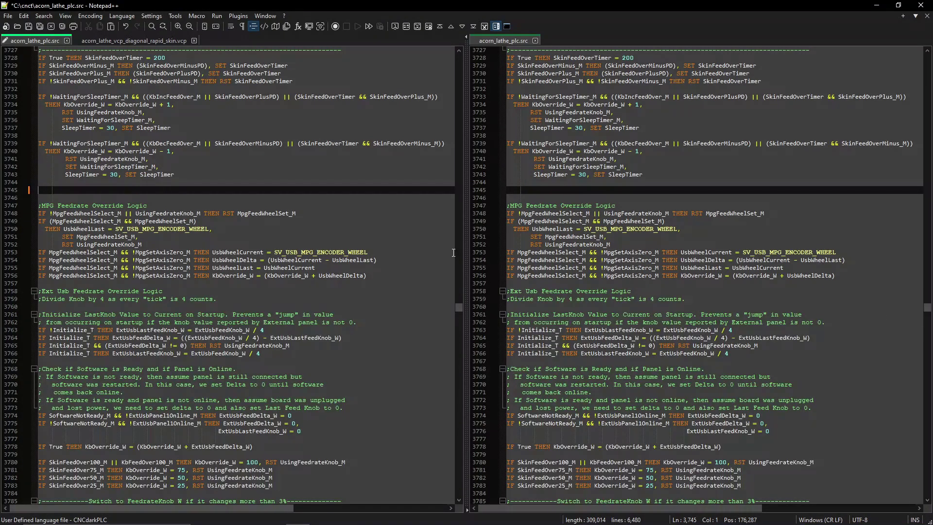
Switch to the acorn_lathe_vcp_diagonal_rapid_skin.vcp file.
scroll(453, 253, "up", 6)
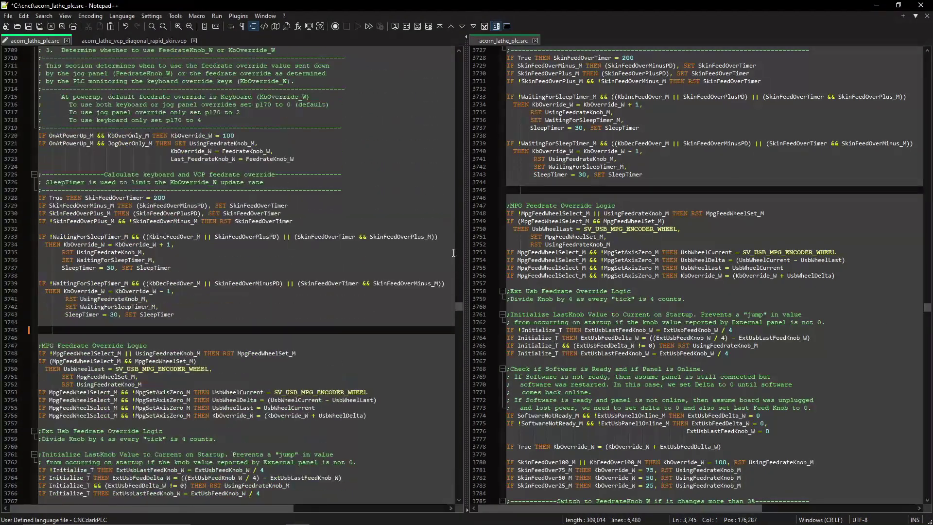
scroll(453, 252, "up", 5)
scroll(641, 211, "up", 8)
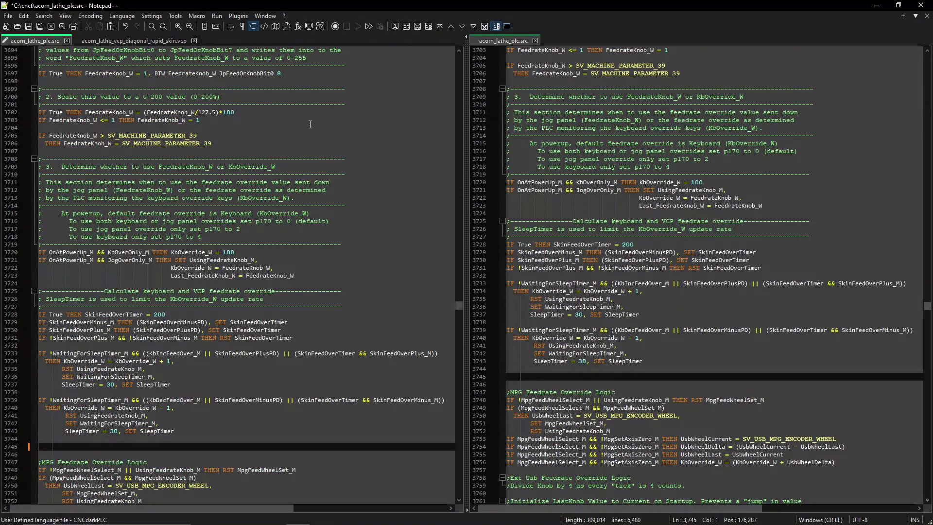
left_click(92, 41)
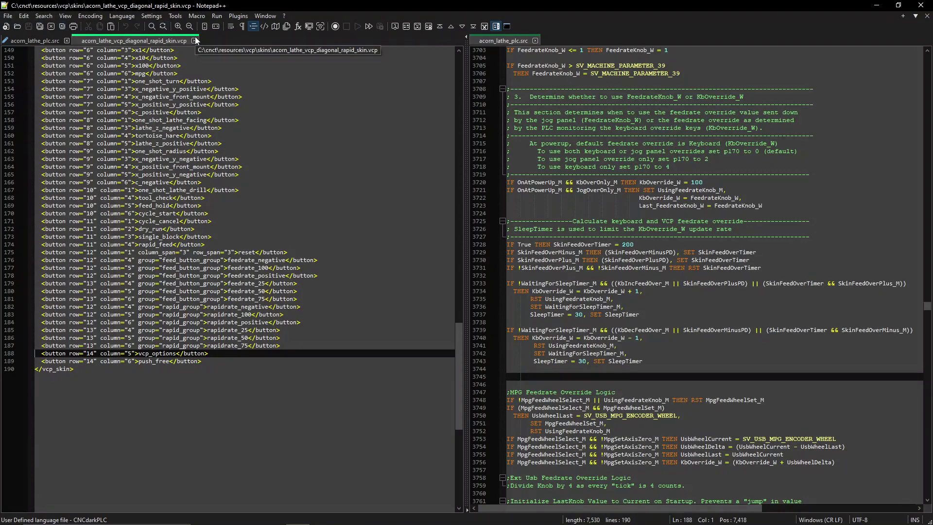
Close Notepad++ and open the lathe operator manual via Utility (F7) > Manual (F2).
left_click(920, 6)
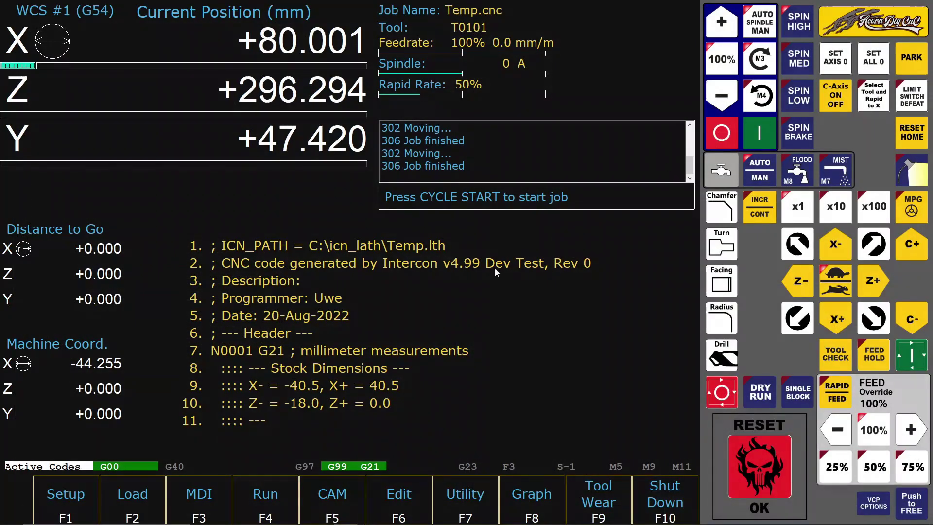
left_click(457, 491)
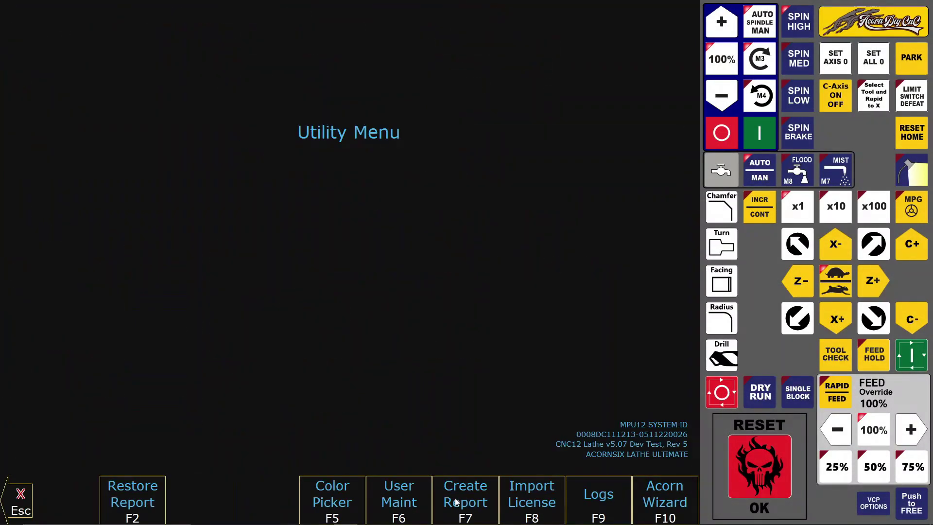
left_click(397, 501)
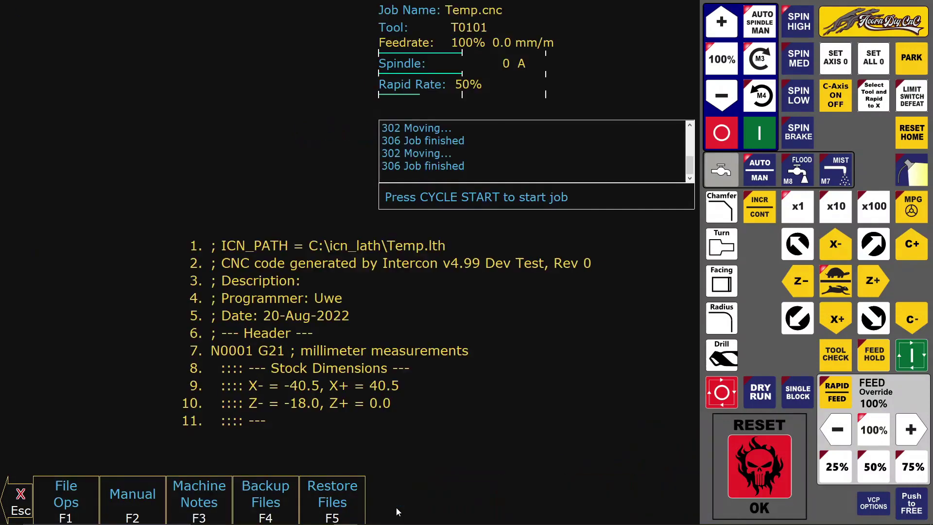
left_click(128, 507)
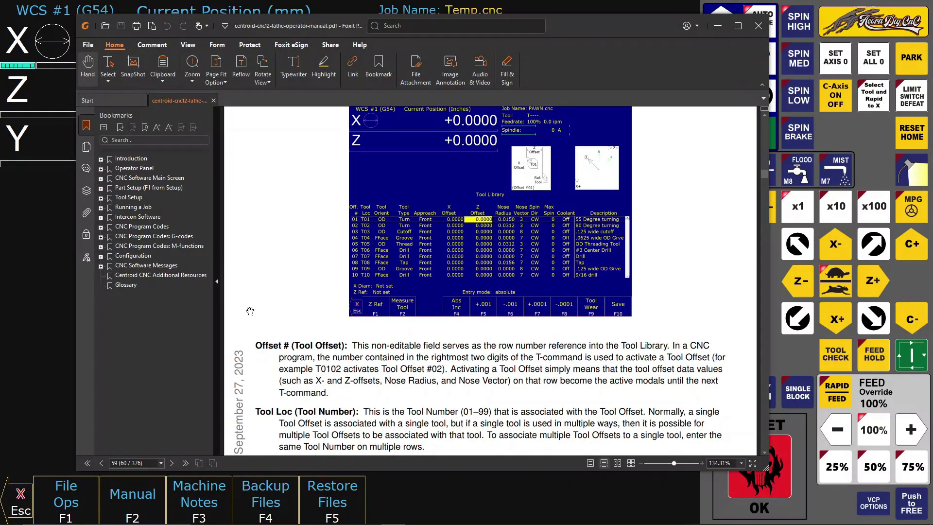
Jump to the Introduction bookmark, scroll back to the manual's cover page, and close Foxit.
scroll(250, 311, "up", 10)
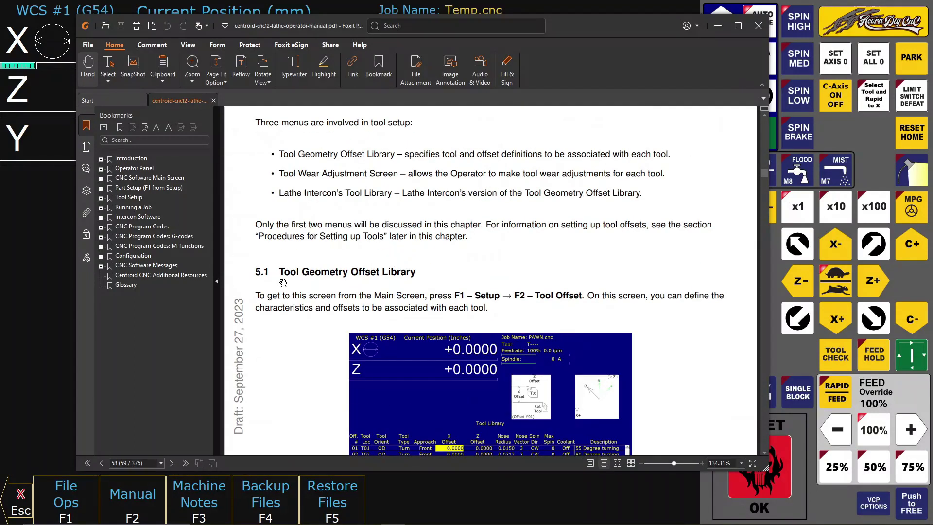
left_click(119, 159)
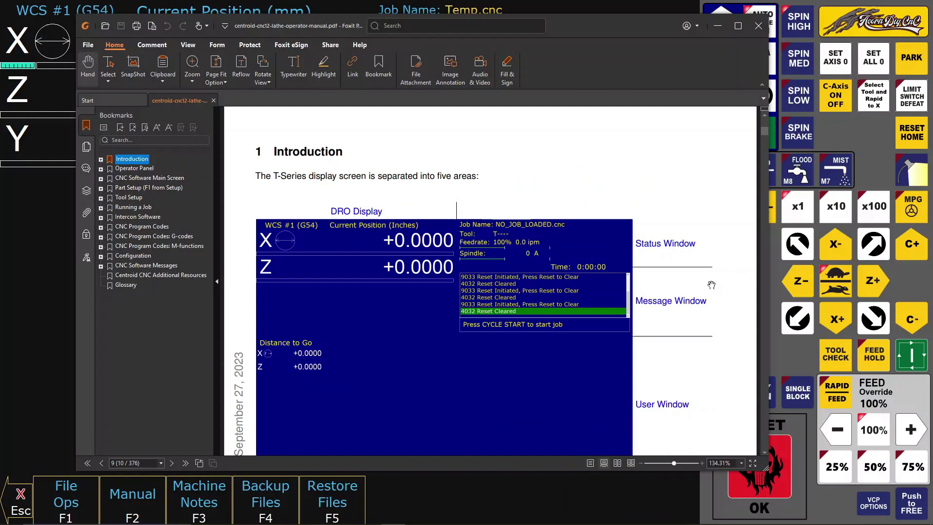
scroll(711, 285, "up", 3)
left_click_drag(762, 129, 766, 116)
scroll(610, 219, "down", 3)
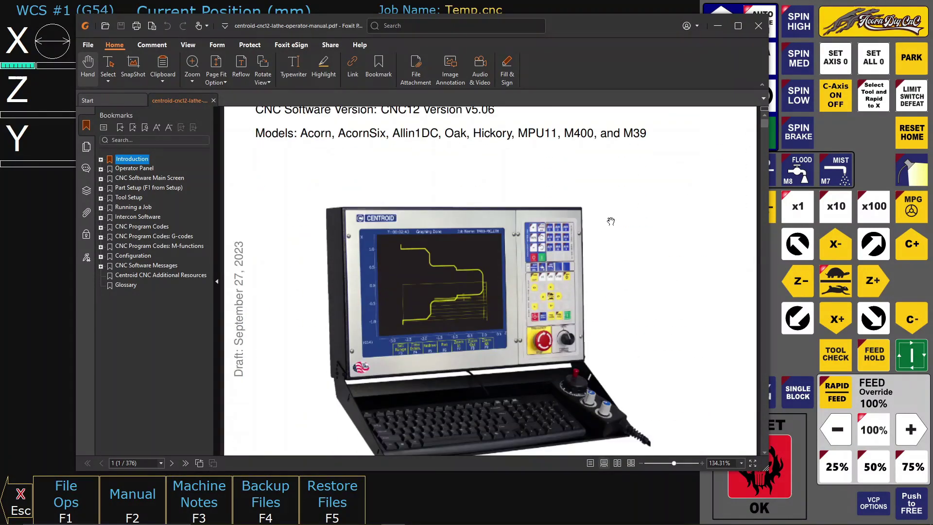
left_click(757, 28)
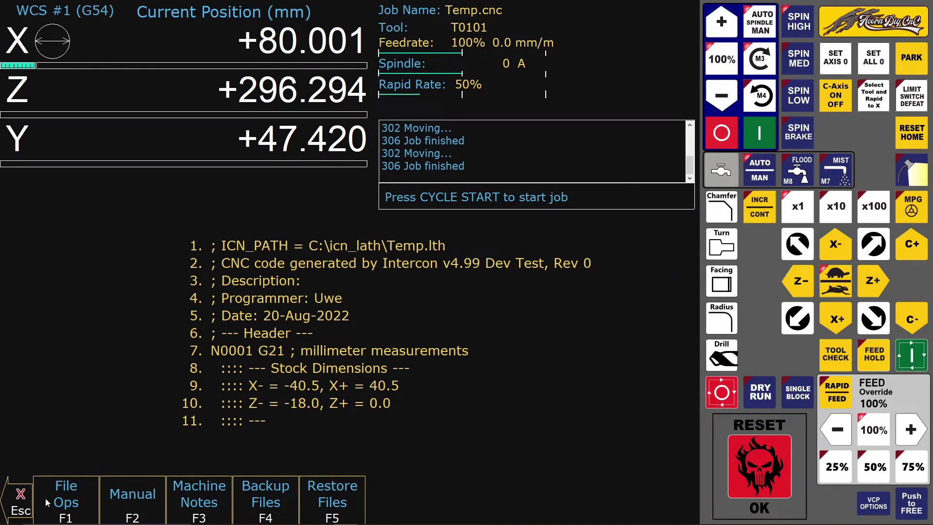
Quit CNC12 through Shut Down (F10) and Exit CNC12 (F7), returning to the desktop.
left_click(18, 500)
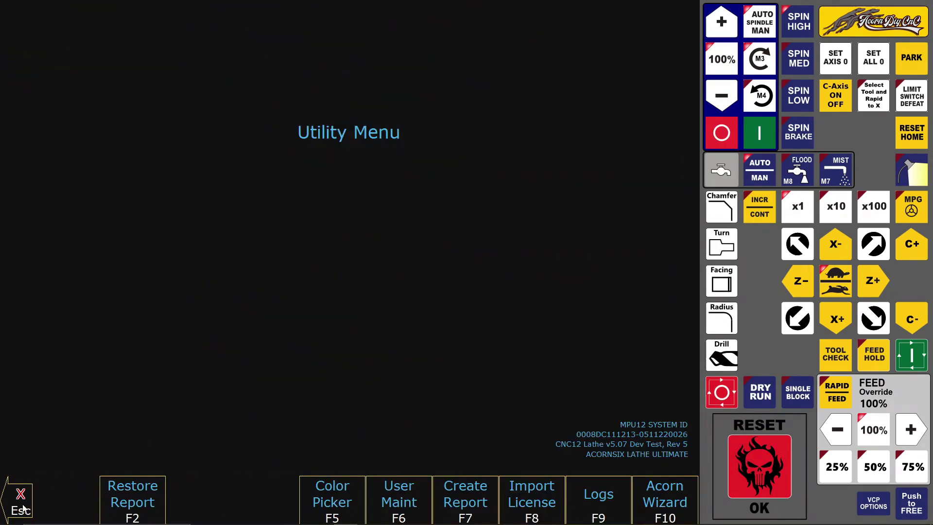
left_click(20, 508)
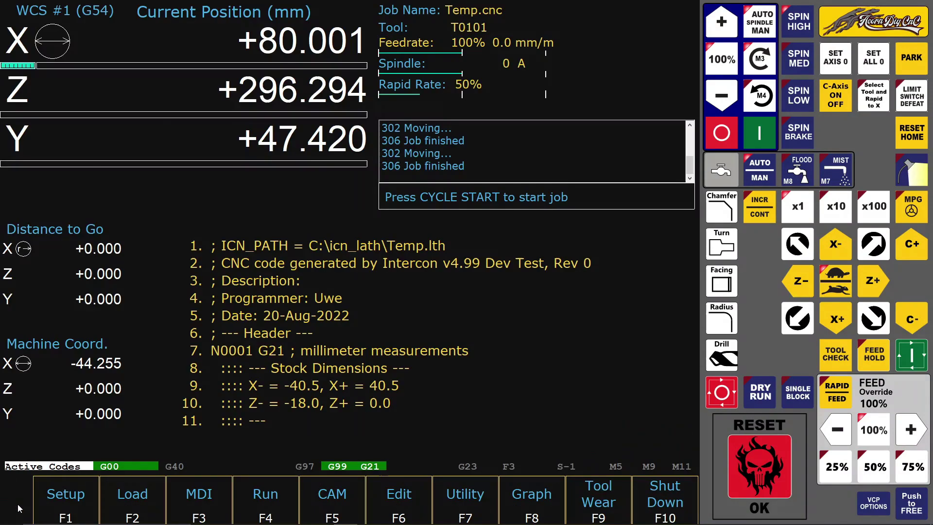
left_click(660, 506)
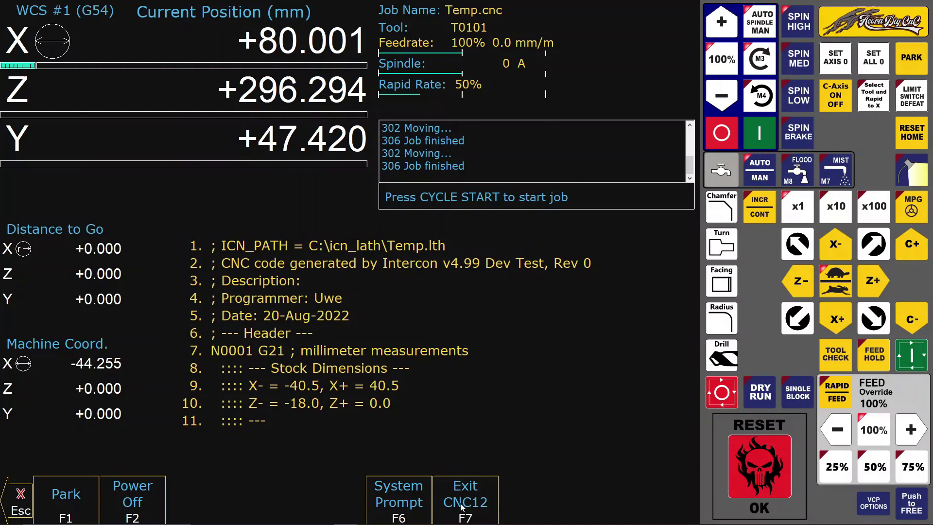
left_click(462, 505)
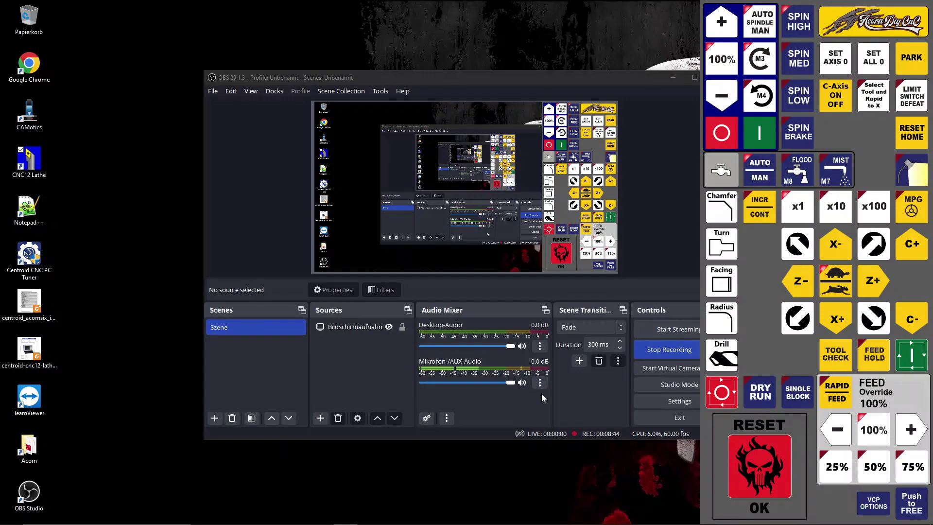
left_click(639, 354)
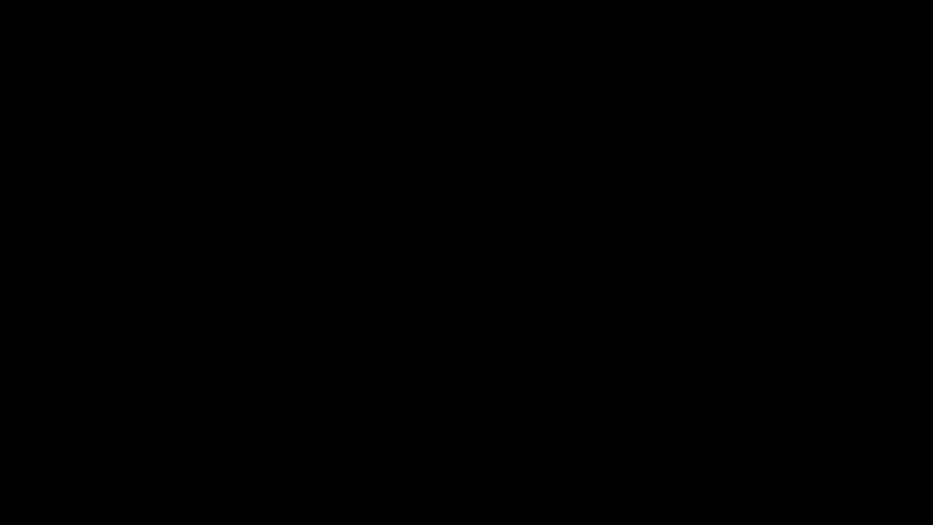